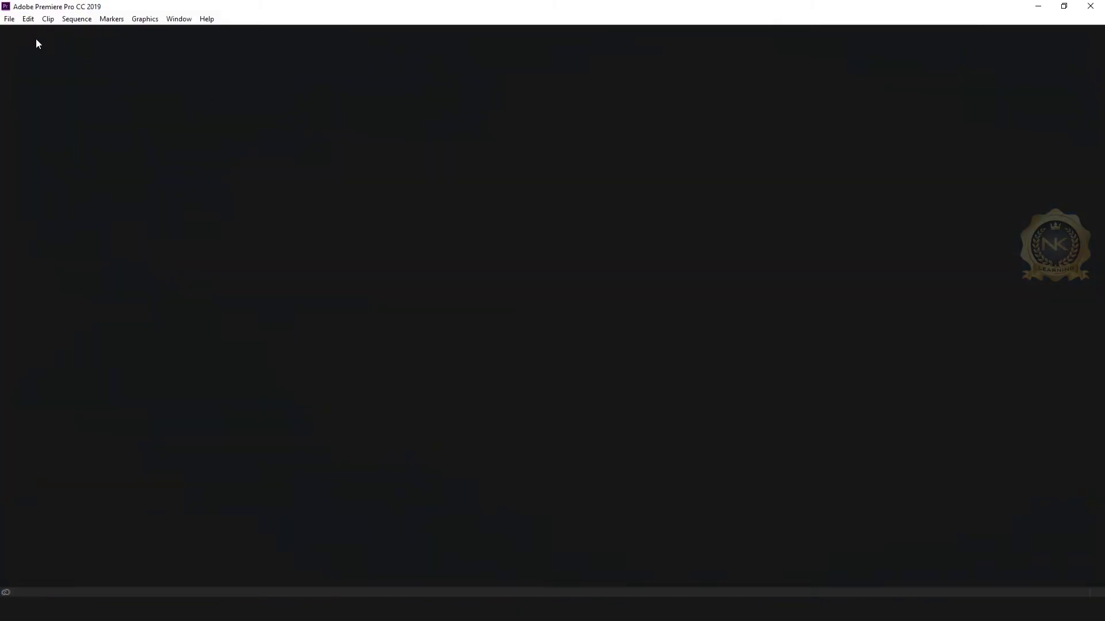
Step: Create a new project with the default name Untitled and the default settings
{"action": "left_click", "coordinate": [9, 19]}
{"action": "mouse_move", "coordinate": [23, 31]}
{"action": "left_click", "coordinate": [216, 32]}
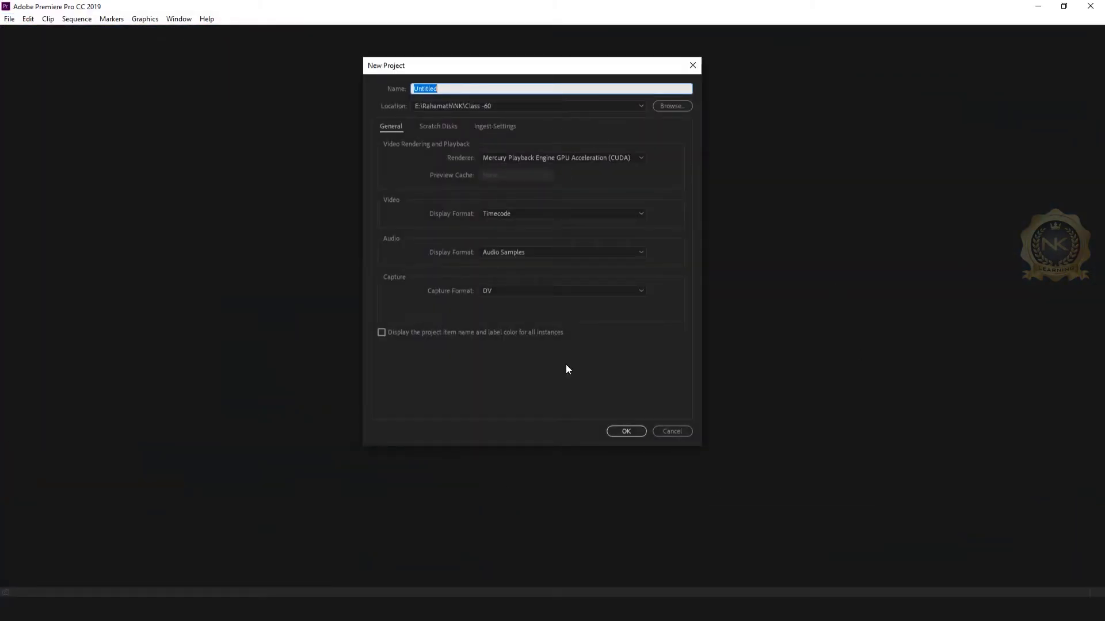
{"action": "left_click", "coordinate": [628, 432]}
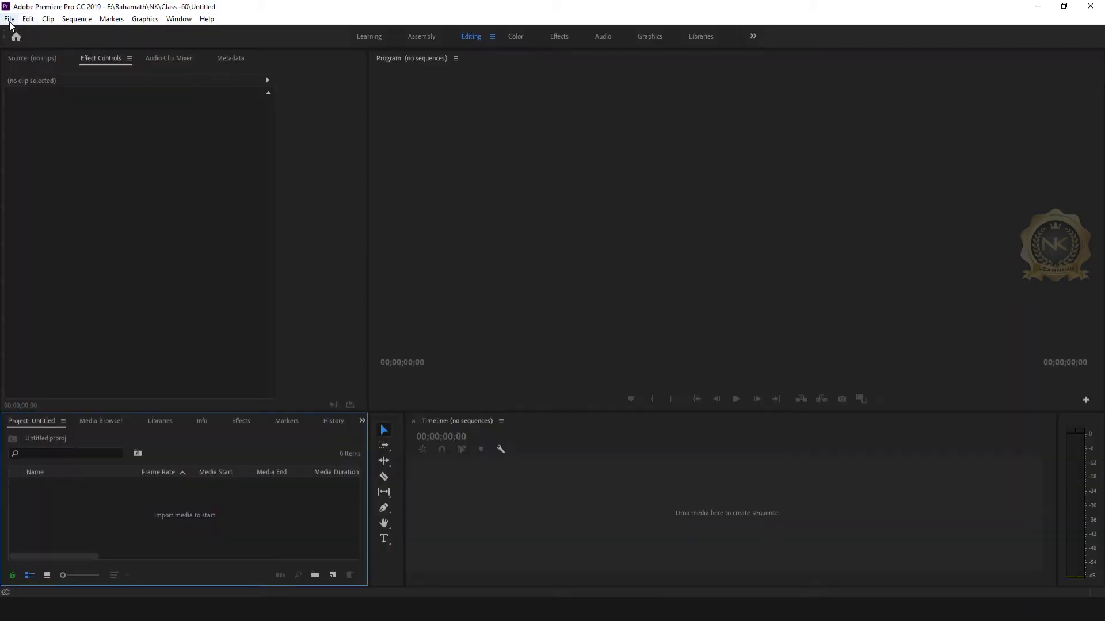
Step: Create a new sequence named Sequence 01 from the HDV 1080p30 preset
{"action": "left_click", "coordinate": [9, 18]}
{"action": "mouse_move", "coordinate": [34, 32]}
{"action": "left_click", "coordinate": [233, 57]}
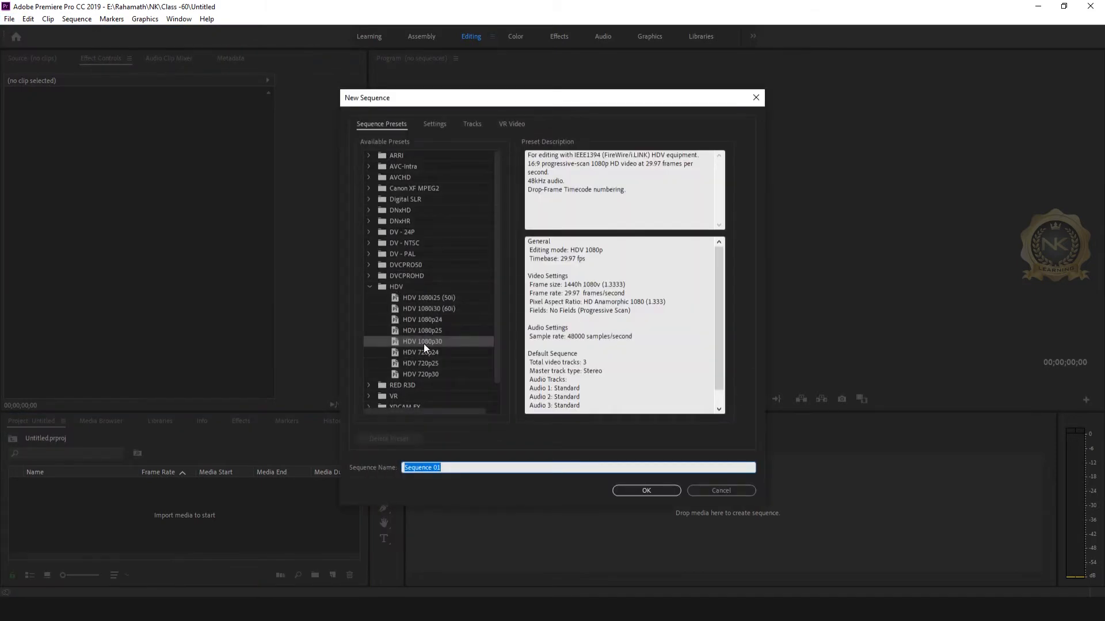
{"action": "left_click", "coordinate": [645, 491]}
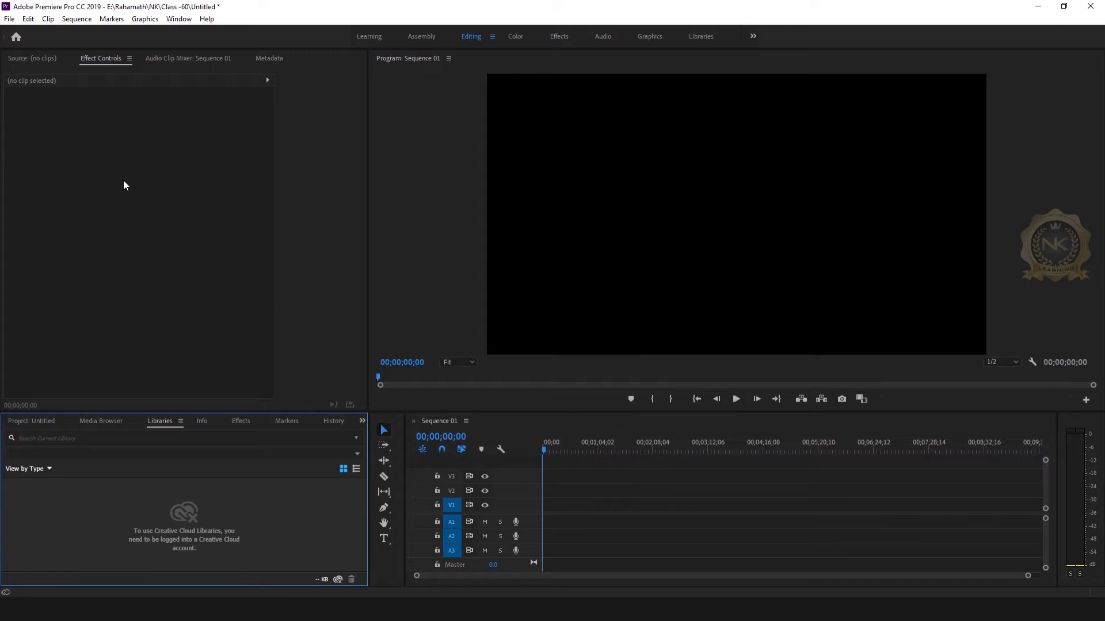
{"action": "left_click", "coordinate": [9, 18]}
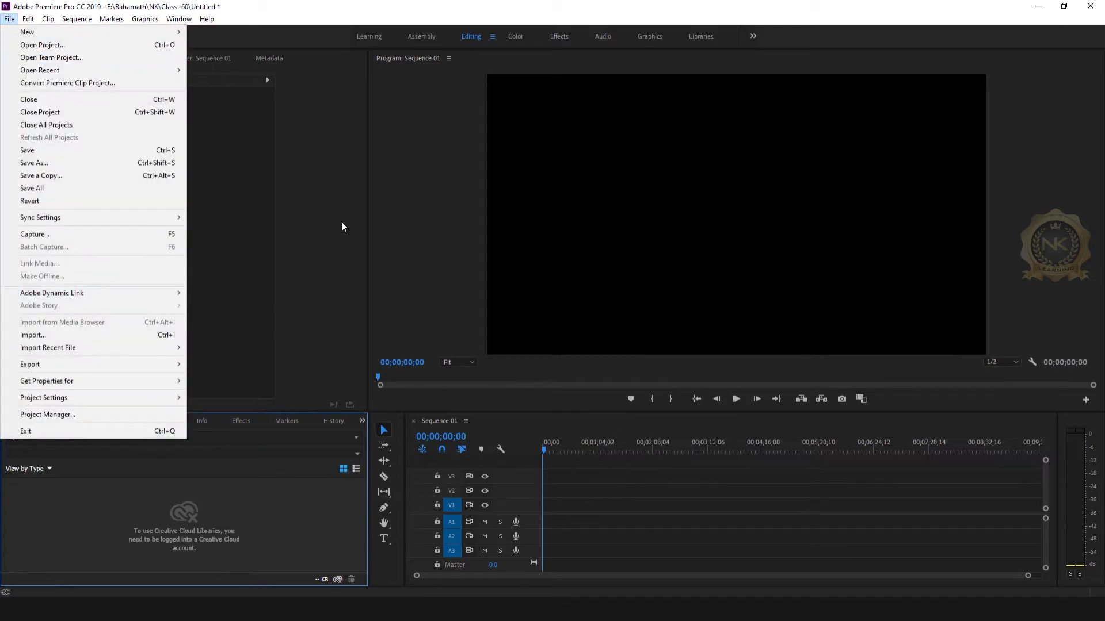
{"action": "left_click", "coordinate": [115, 336]}
{"action": "left_click", "coordinate": [135, 134]}
{"action": "left_click", "coordinate": [210, 136], "text": "ctrl"}
{"action": "left_click", "coordinate": [454, 331]}
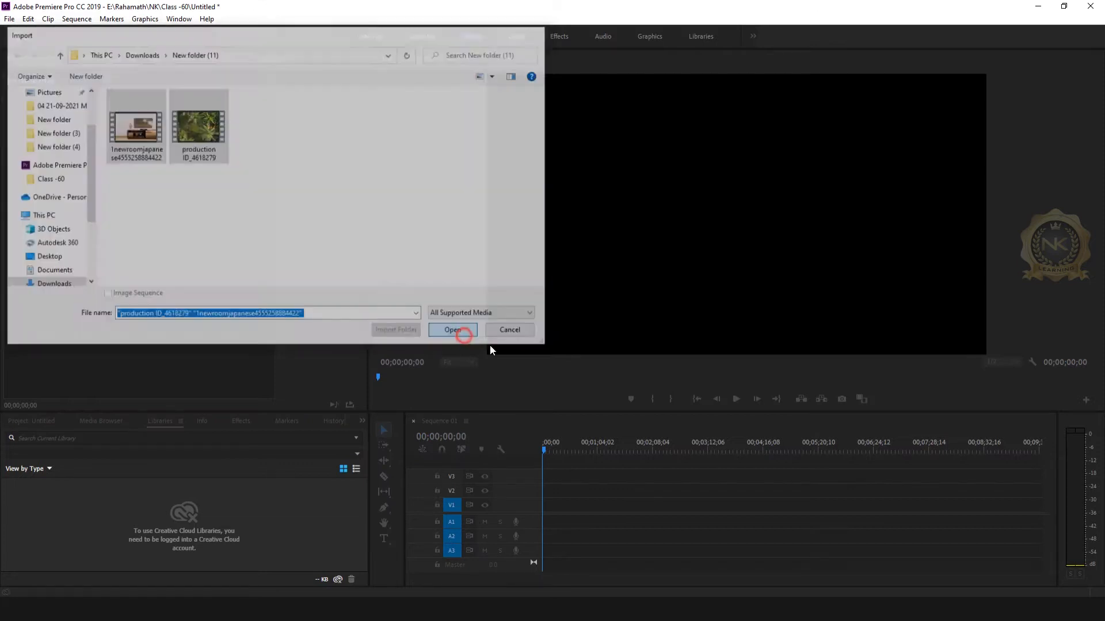
Step: Place the 1newroomjapanese clip at the start of video track V1
{"action": "left_click", "coordinate": [205, 540]}
{"action": "left_click", "coordinate": [78, 498]}
{"action": "left_click_drag", "start_coordinate": [76, 505], "coordinate": [549, 506]}
{"action": "left_click", "coordinate": [646, 330]}
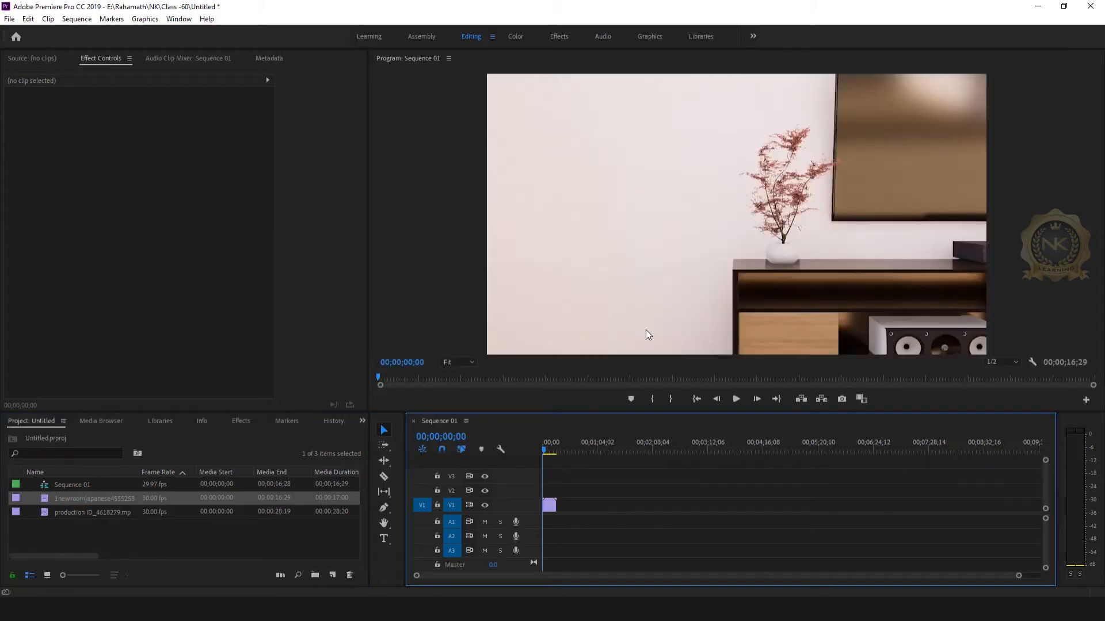
Step: Apply Set to Frame Size to the room clip on track V1
{"action": "left_click", "coordinate": [547, 506]}
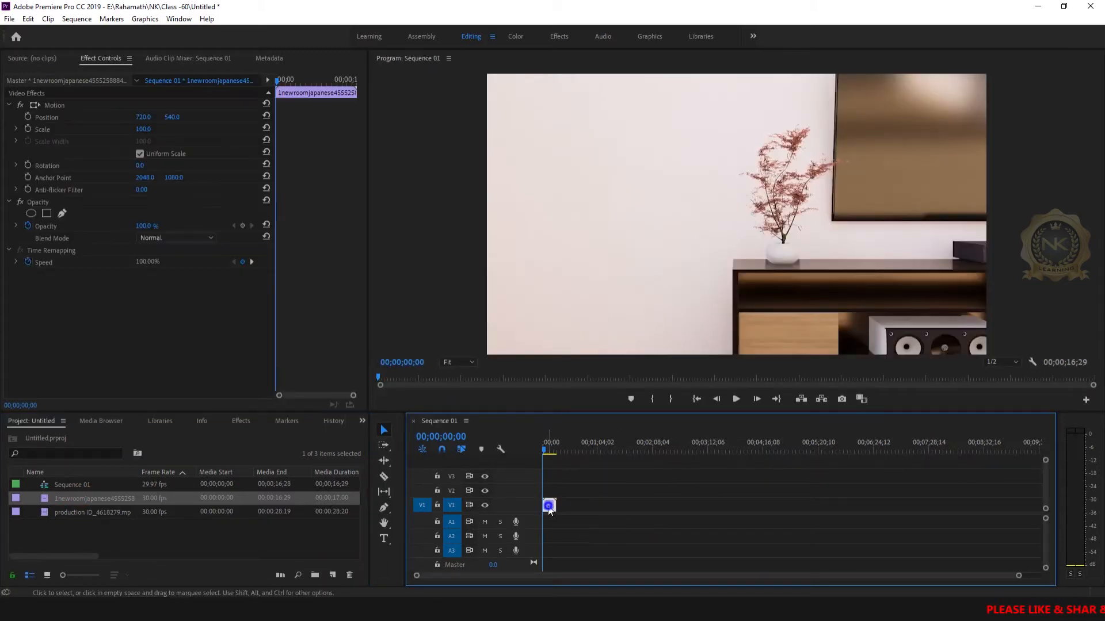
{"action": "right_click", "coordinate": [548, 507]}
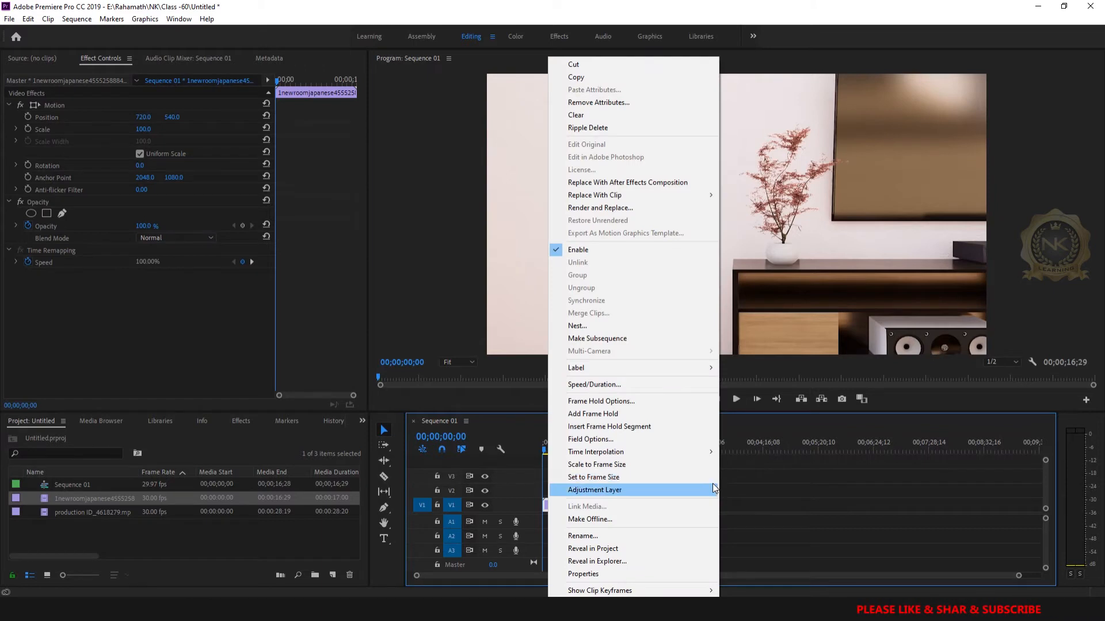
{"action": "left_click", "coordinate": [593, 477]}
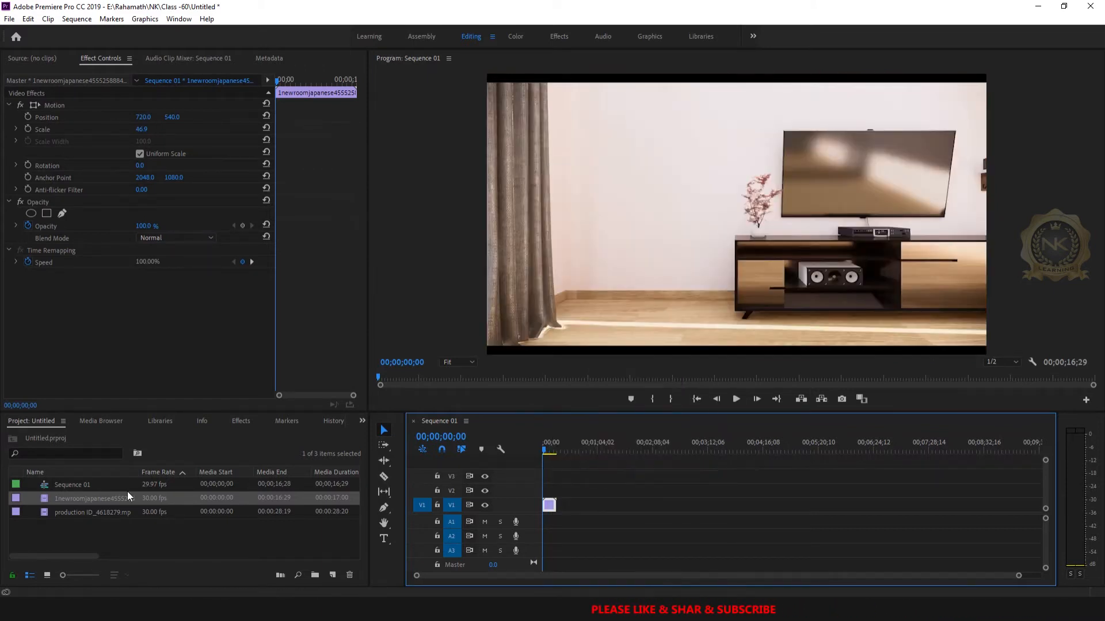
Step: Add the production ID_4618279 clip to V1 behind the room clip and apply Set to Frame Size to it
{"action": "left_click_drag", "start_coordinate": [87, 515], "coordinate": [569, 512]}
{"action": "left_click", "coordinate": [584, 445]}
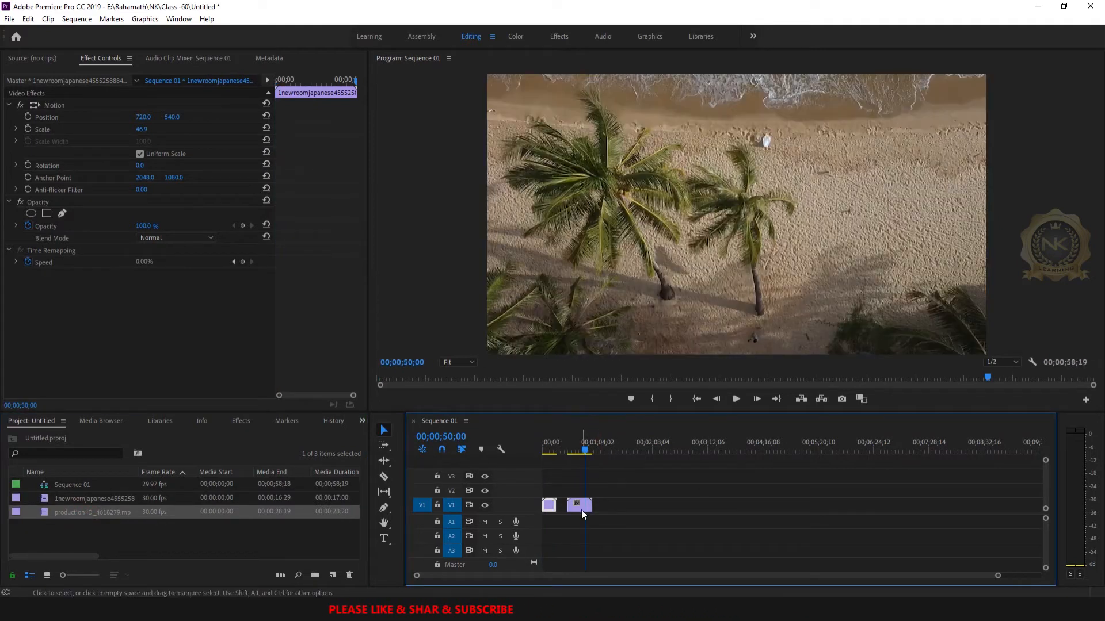
{"action": "right_click", "coordinate": [577, 506]}
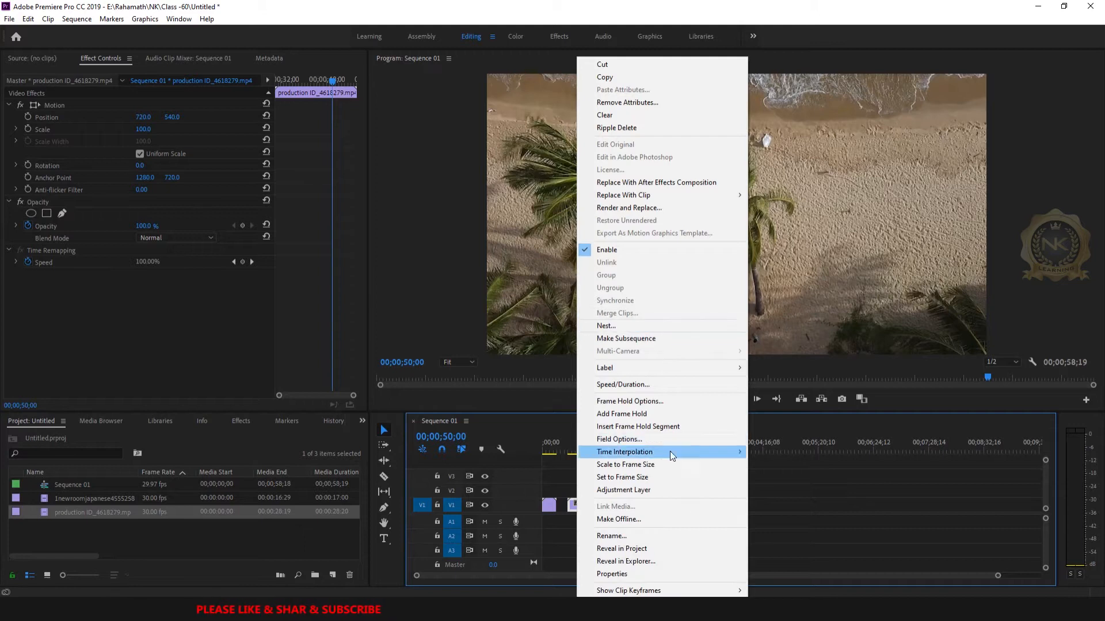
{"action": "left_click", "coordinate": [642, 478]}
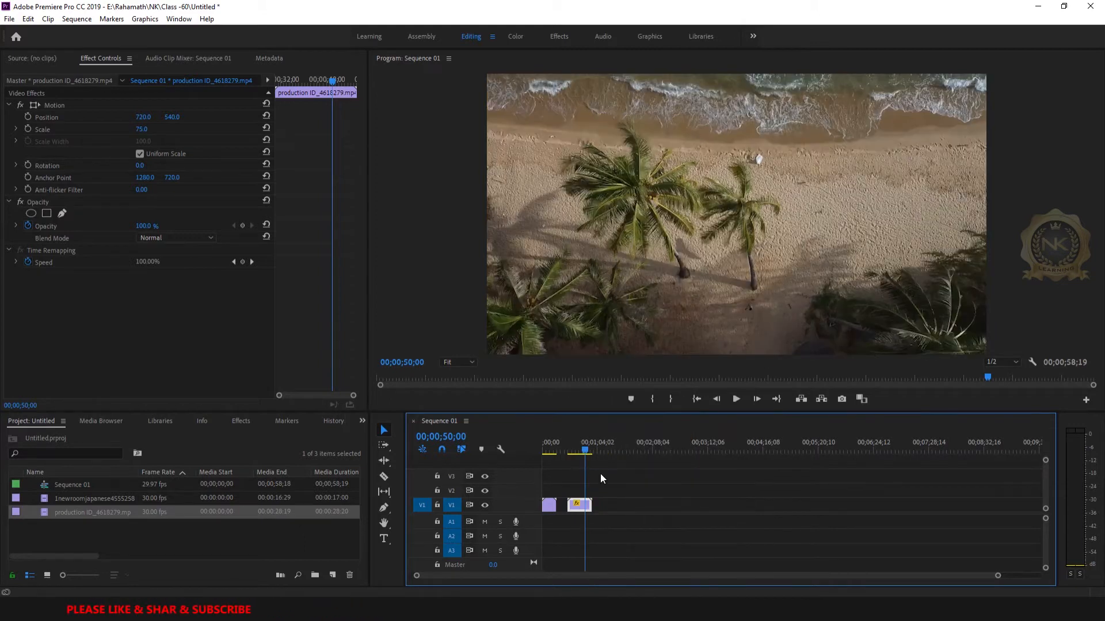
Step: Move the production ID_4618279 clip to the start of track V2, directly above the room clip
{"action": "left_click", "coordinate": [626, 505]}
{"action": "left_click_drag", "start_coordinate": [575, 506], "coordinate": [551, 490]}
{"action": "left_click_drag", "start_coordinate": [585, 447], "coordinate": [557, 454]}
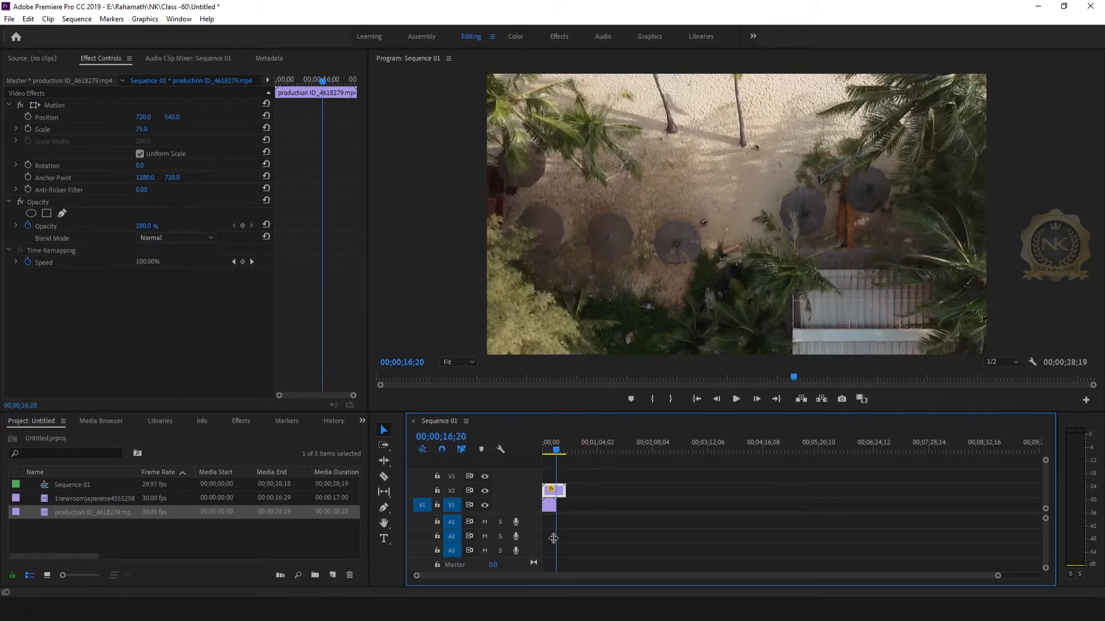
Step: Cut the V2 clip at the end of the room clip and delete the leftover part
{"action": "left_click_drag", "start_coordinate": [997, 576], "coordinate": [557, 576]}
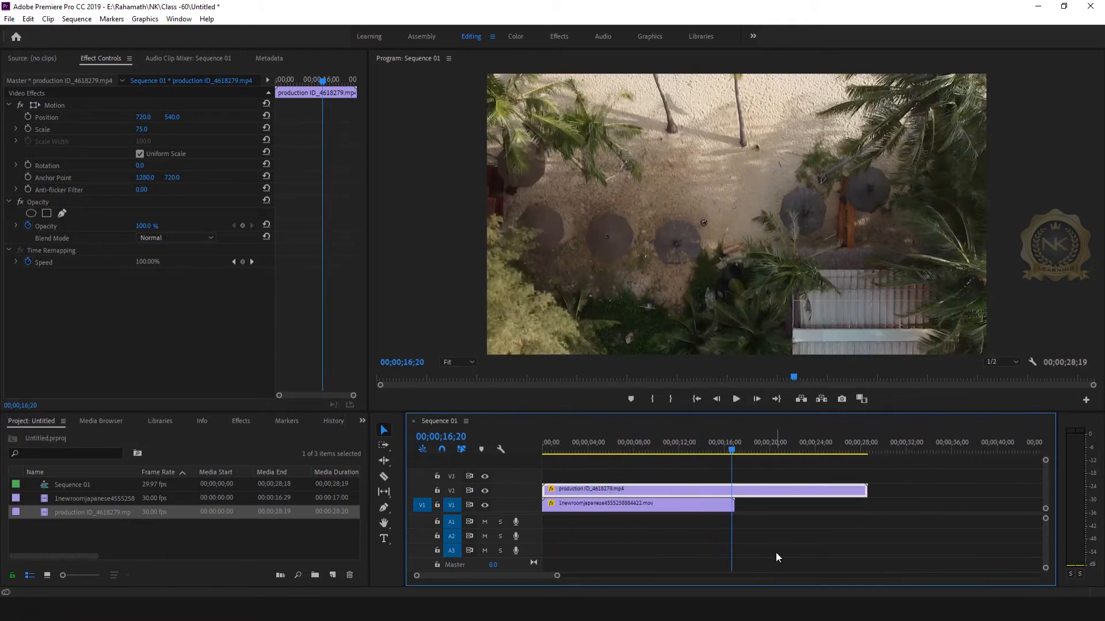
{"action": "left_click", "coordinate": [730, 448]}
{"action": "left_click_drag", "start_coordinate": [731, 451], "coordinate": [694, 450]}
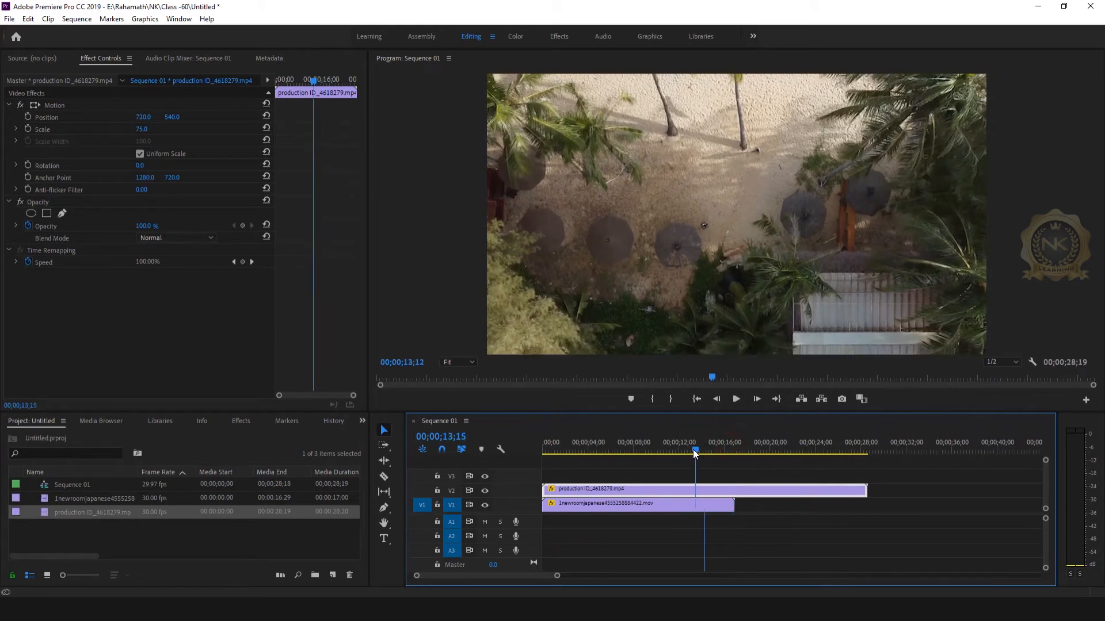
{"action": "key", "text": "c"}
{"action": "left_click", "coordinate": [734, 489]}
{"action": "left_click", "coordinate": [384, 430]}
{"action": "left_click", "coordinate": [804, 491]}
{"action": "key", "text": "Delete"}
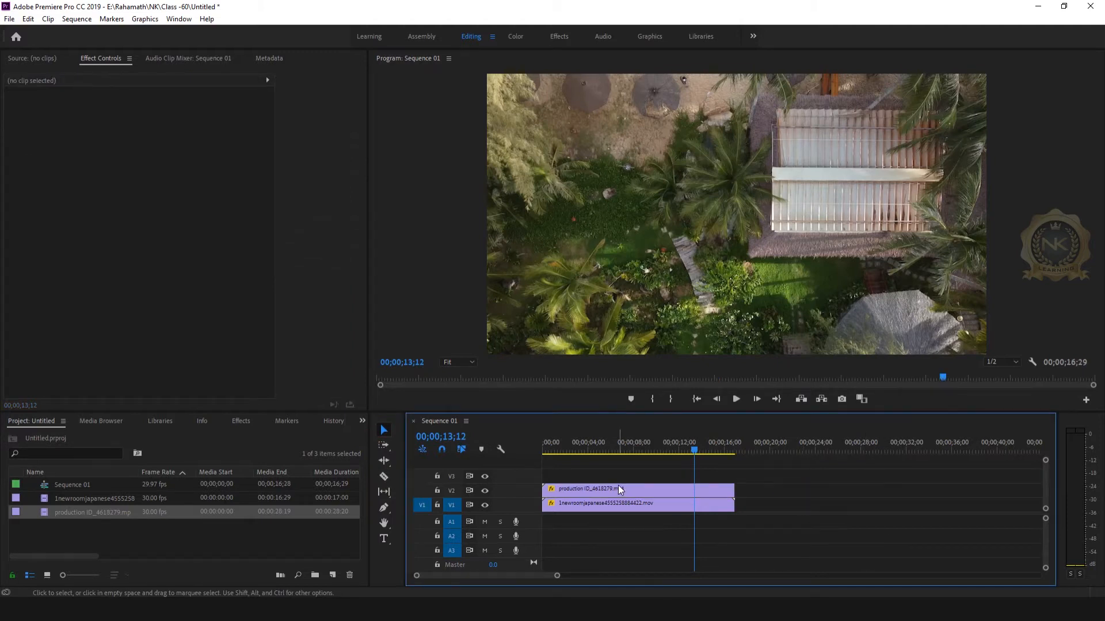
Step: Scale the V2 clip down to about 23% and place it over the television at about 1087, 405 at the sequence start
{"action": "left_click", "coordinate": [618, 485]}
{"action": "left_click", "coordinate": [747, 263]}
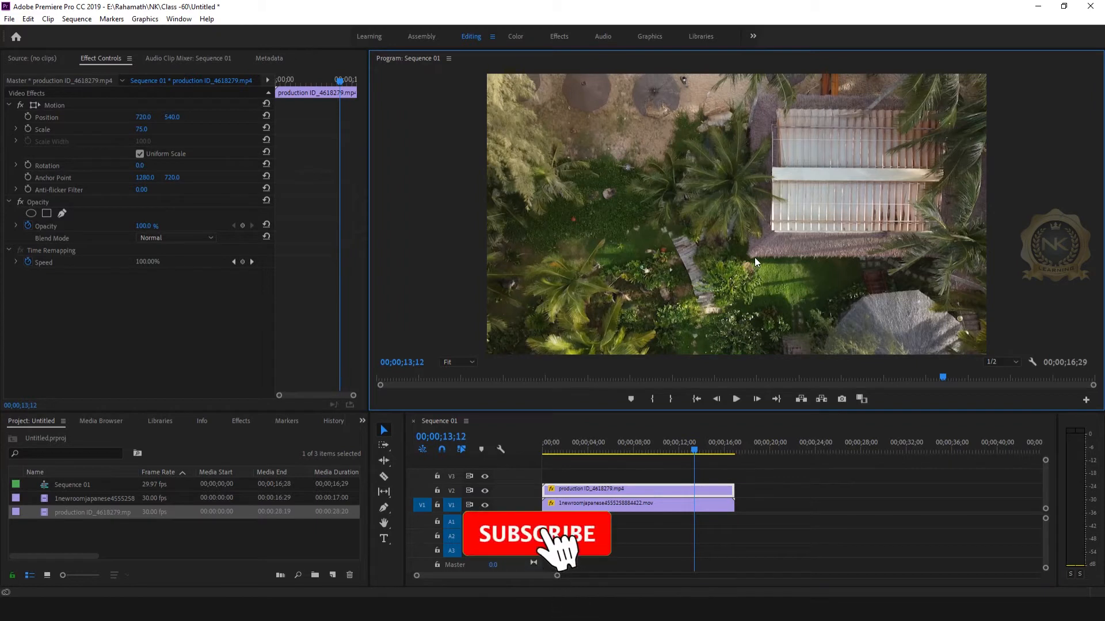
{"action": "double_click", "coordinate": [743, 192]}
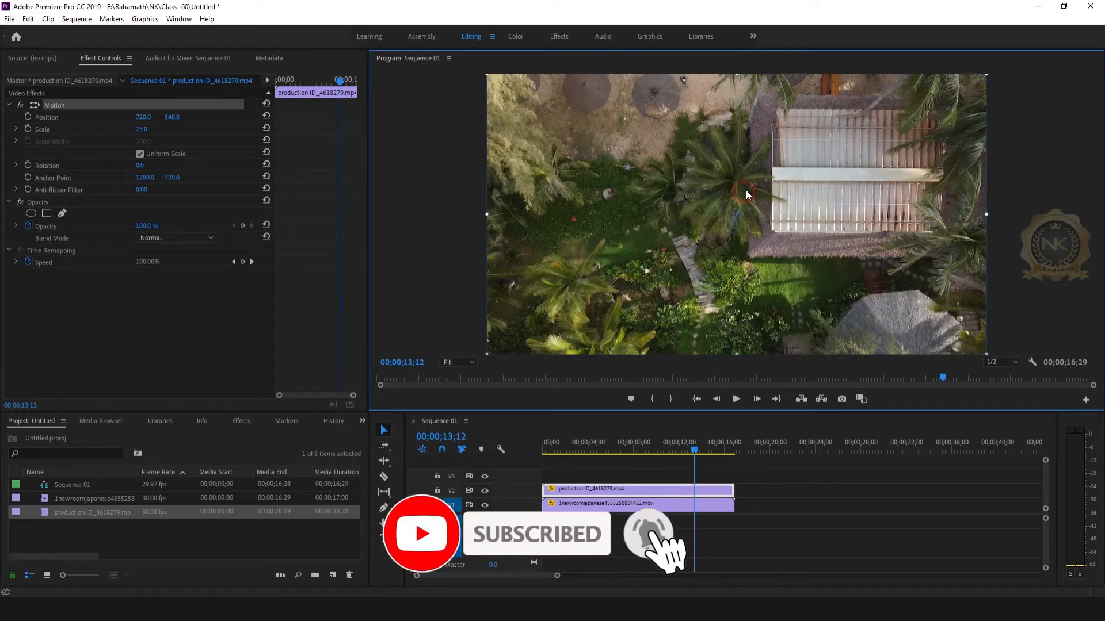
{"action": "left_click_drag", "start_coordinate": [988, 74], "coordinate": [848, 171]}
{"action": "left_click_drag", "start_coordinate": [693, 451], "coordinate": [509, 461]}
{"action": "left_click_drag", "start_coordinate": [760, 230], "coordinate": [891, 184]}
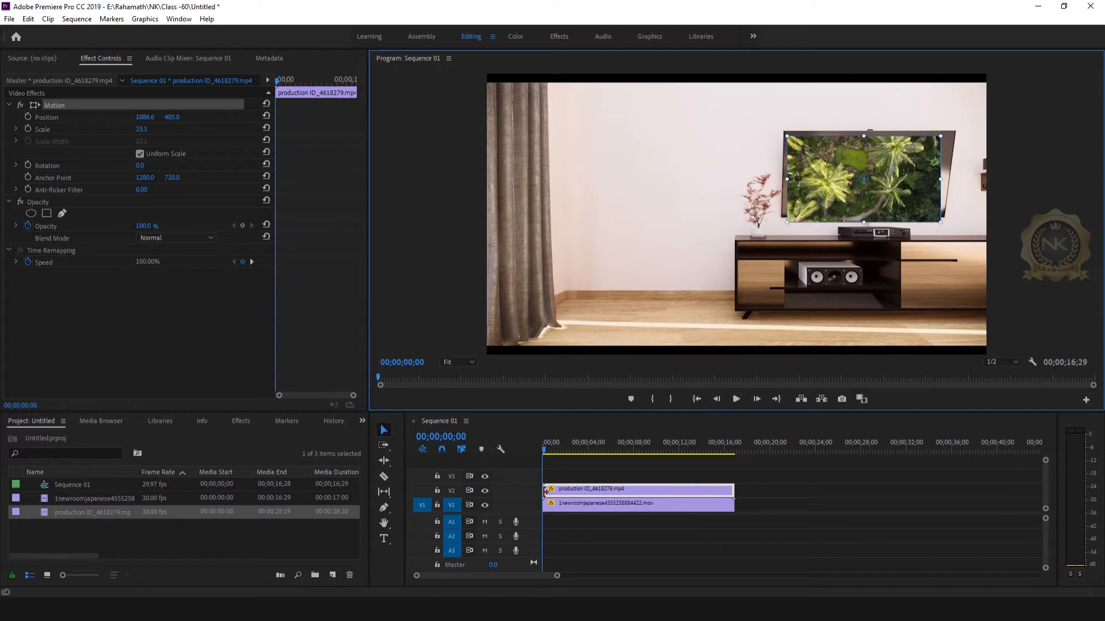
Step: Refine the V2 clip's fit on the television to a scale of about 22.4 and a position of about 1103, 387
{"action": "mouse_move", "coordinate": [546, 451]}
{"action": "left_mouse_down"}
{"action": "mouse_move", "coordinate": [574, 450]}
{"action": "mouse_move", "coordinate": [540, 450]}
{"action": "left_mouse_up"}
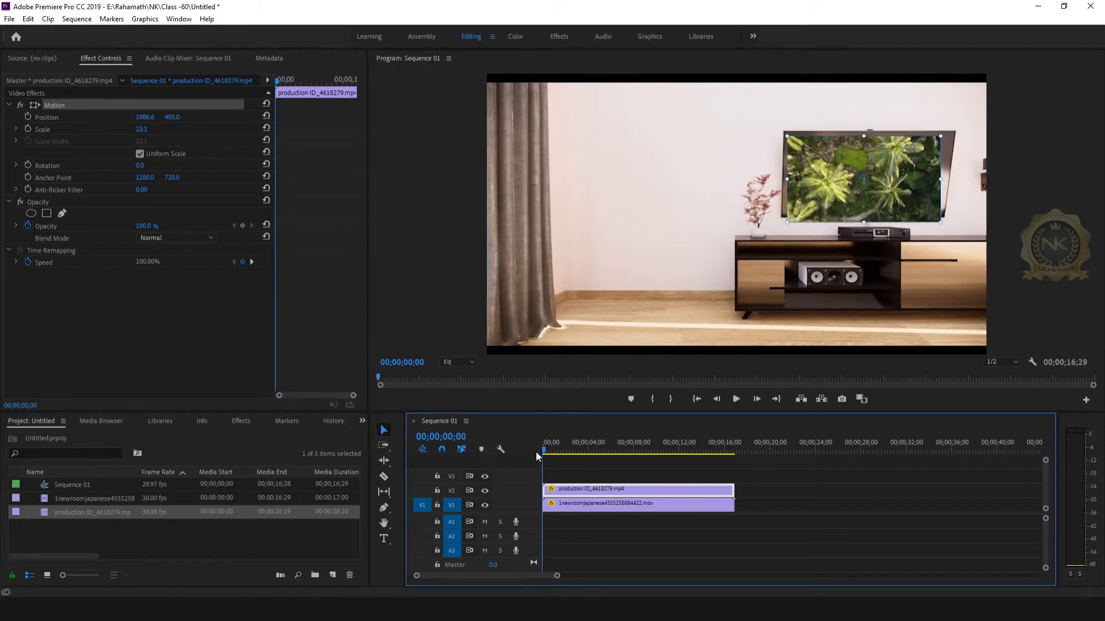
{"action": "left_click_drag", "start_coordinate": [941, 140], "coordinate": [943, 136]}
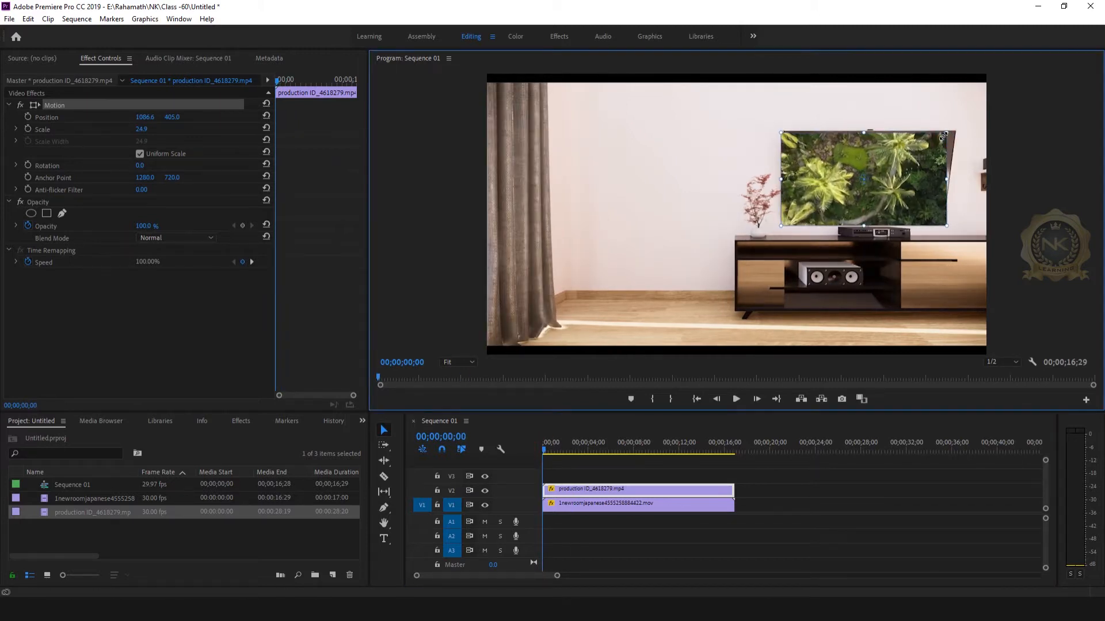
{"action": "left_click_drag", "start_coordinate": [905, 171], "coordinate": [910, 167]}
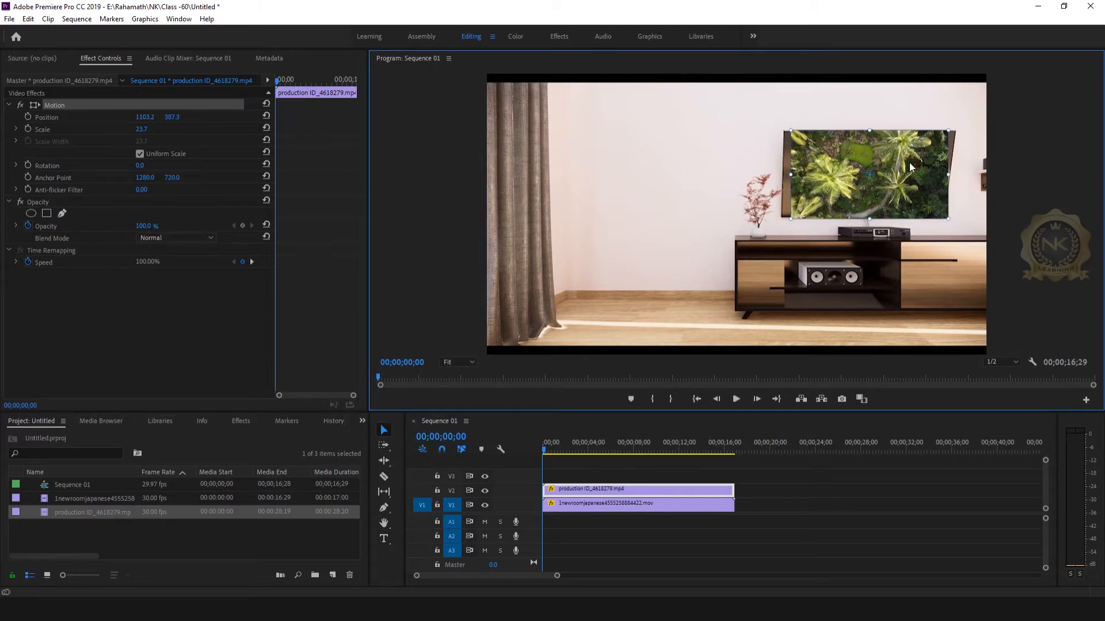
{"action": "left_click_drag", "start_coordinate": [948, 218], "coordinate": [953, 217]}
Step: View the television at 100% zoom and fine-tune the V2 clip to scale about 22.6 and position about 1103, 385
{"action": "left_click", "coordinate": [467, 362]}
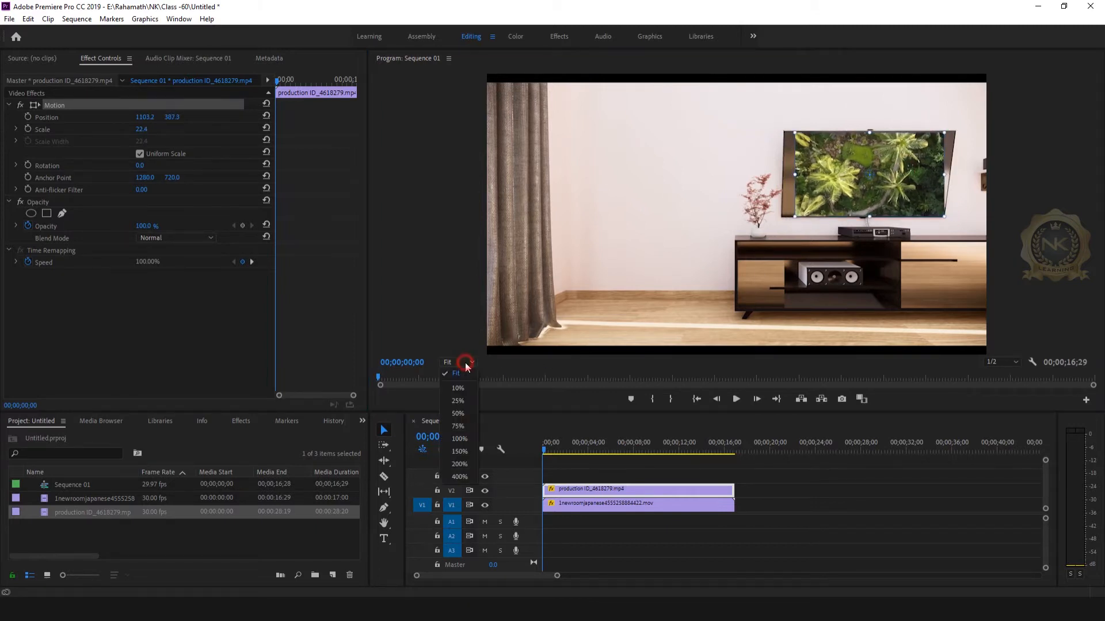
{"action": "left_click", "coordinate": [460, 439]}
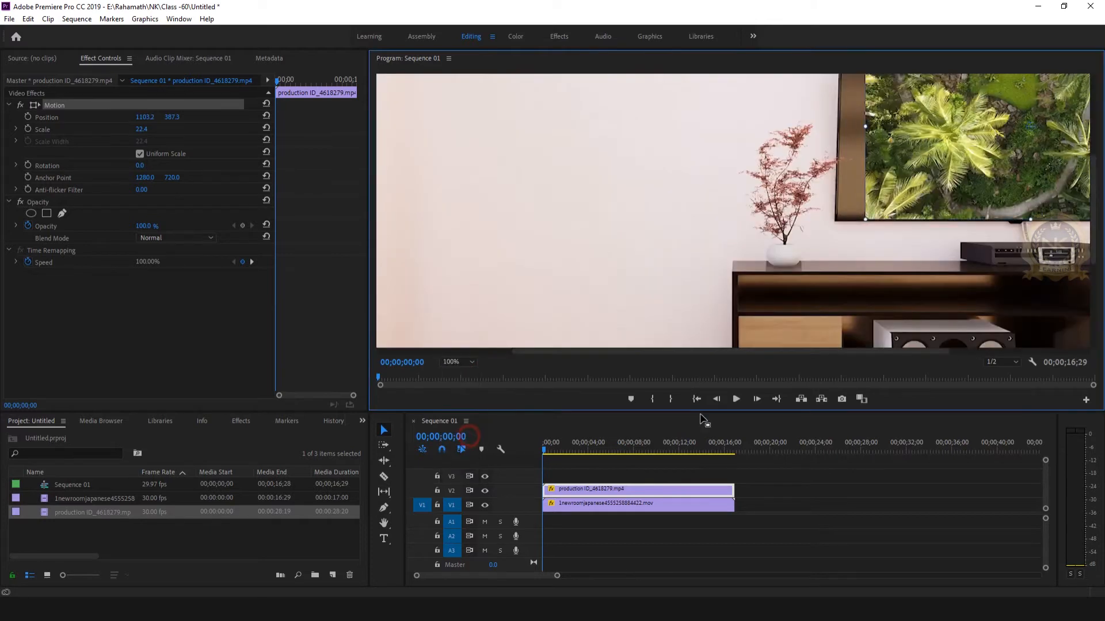
{"action": "left_click_drag", "start_coordinate": [570, 354], "coordinate": [726, 352]}
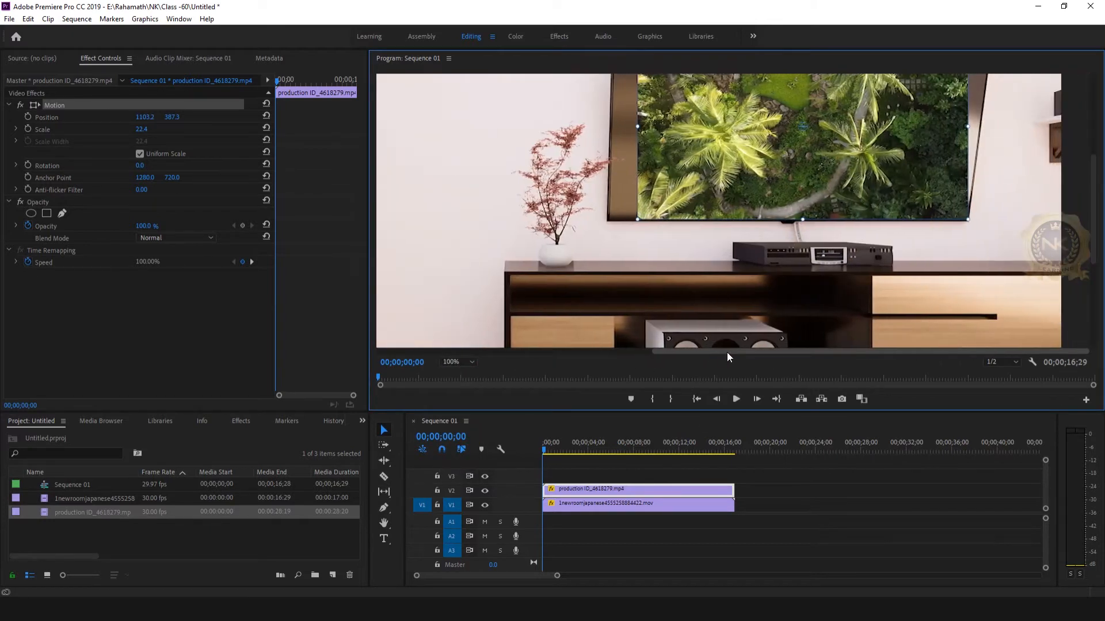
{"action": "left_click_drag", "start_coordinate": [1096, 230], "coordinate": [1086, 185]}
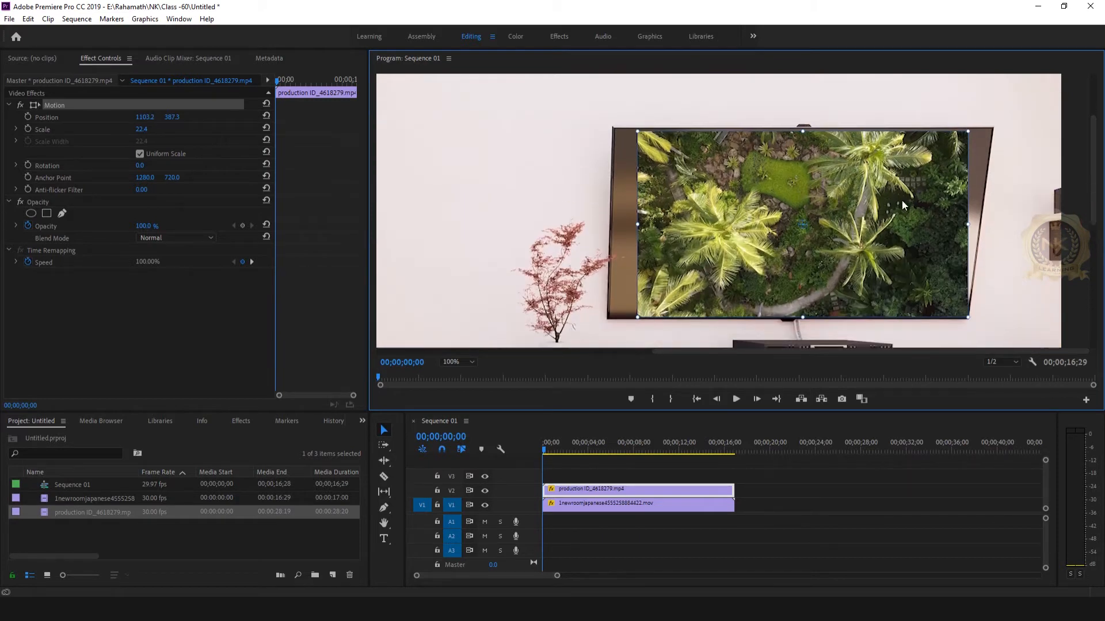
{"action": "left_click_drag", "start_coordinate": [968, 131], "coordinate": [970, 130]}
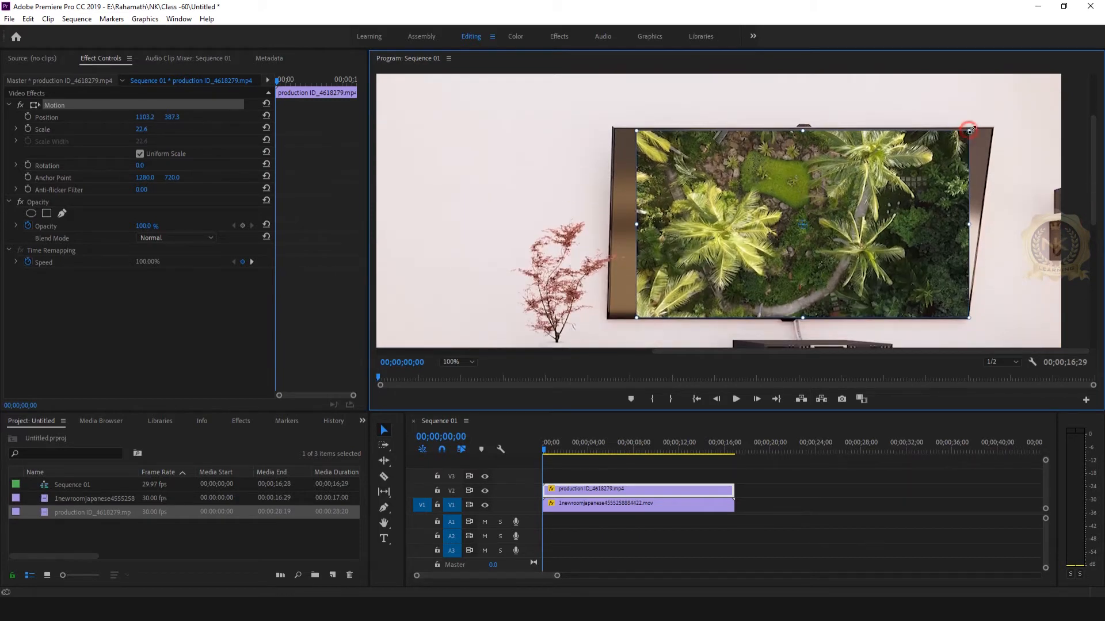
{"action": "left_click_drag", "start_coordinate": [854, 213], "coordinate": [855, 211]}
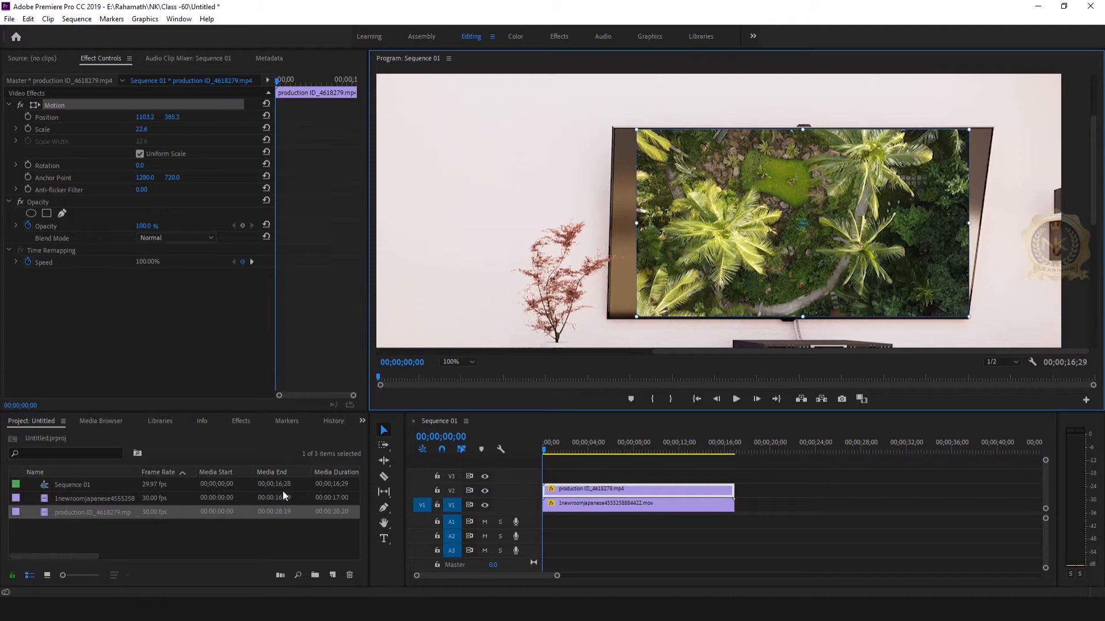
Step: Apply the Corner Pin distort effect to the production ID_4618279 clip on V2
{"action": "left_click", "coordinate": [241, 422]}
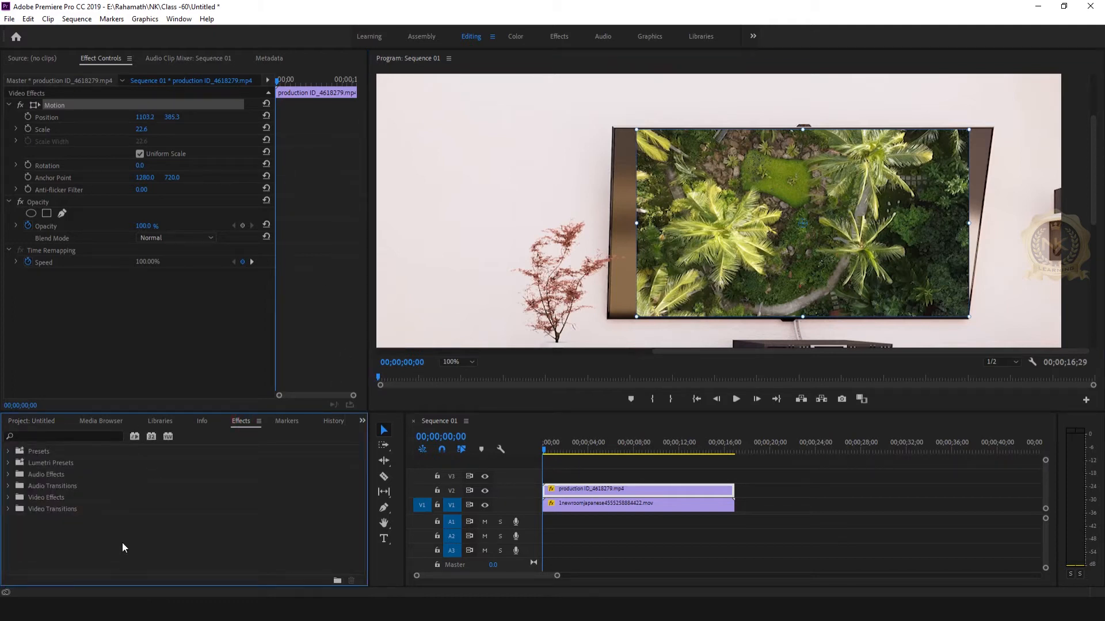
{"action": "left_click", "coordinate": [8, 498]}
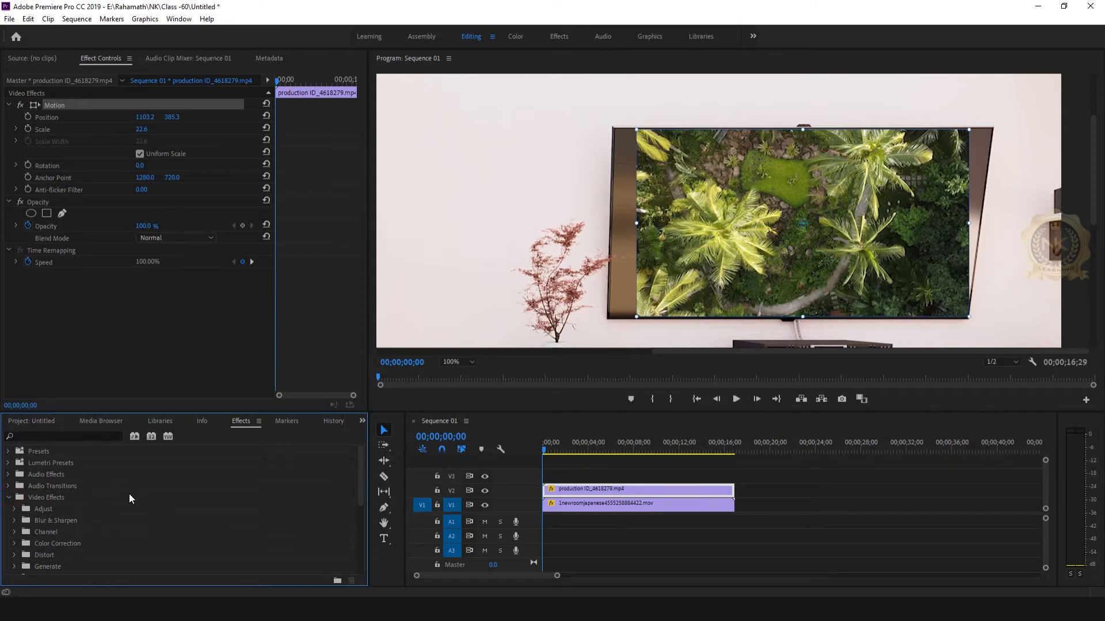
{"action": "left_click", "coordinate": [14, 555]}
{"action": "scroll", "coordinate": [162, 503], "scroll_direction": "down", "scroll_amount": 2}
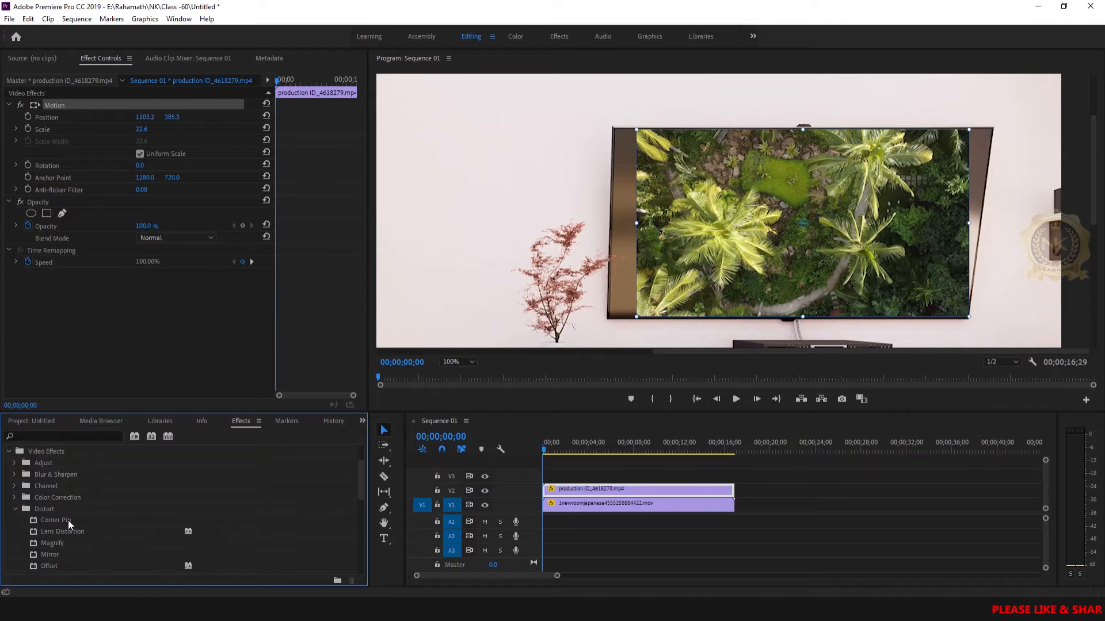
{"action": "left_click", "coordinate": [51, 520]}
{"action": "left_click_drag", "start_coordinate": [50, 520], "coordinate": [639, 490]}
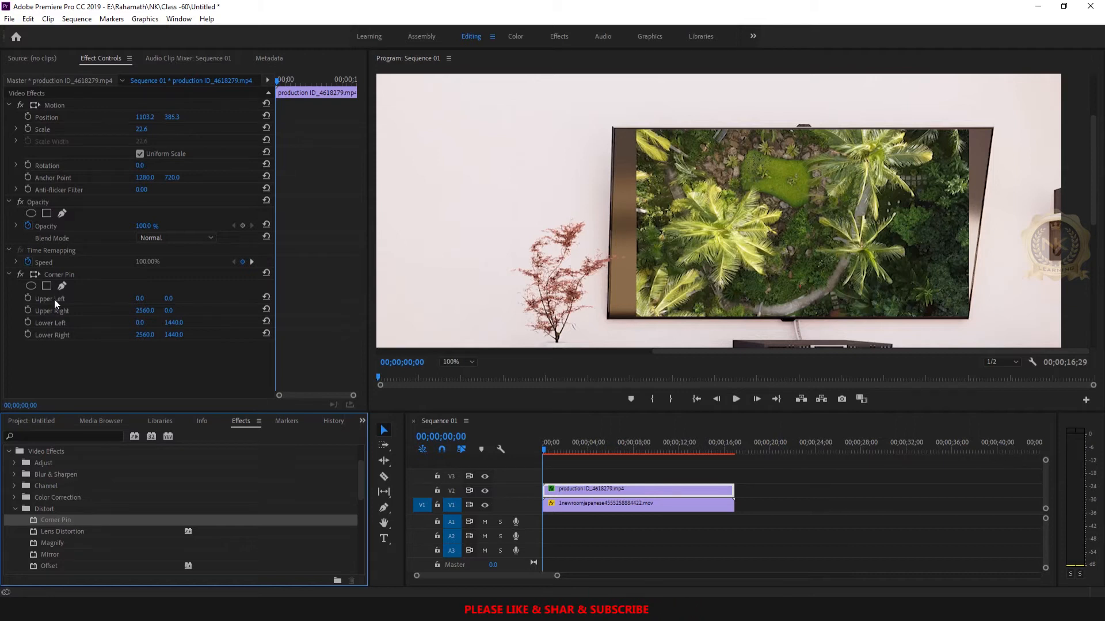
Step: Fit the Corner Pin corners to the television: upper left -163.8, -3.3; upper right 2732.9, -3.3; lower left -208.1, 1436.2; lower right 2542.5, 1445.1
{"action": "left_click", "coordinate": [554, 450]}
{"action": "left_click_drag", "start_coordinate": [552, 447], "coordinate": [534, 450]}
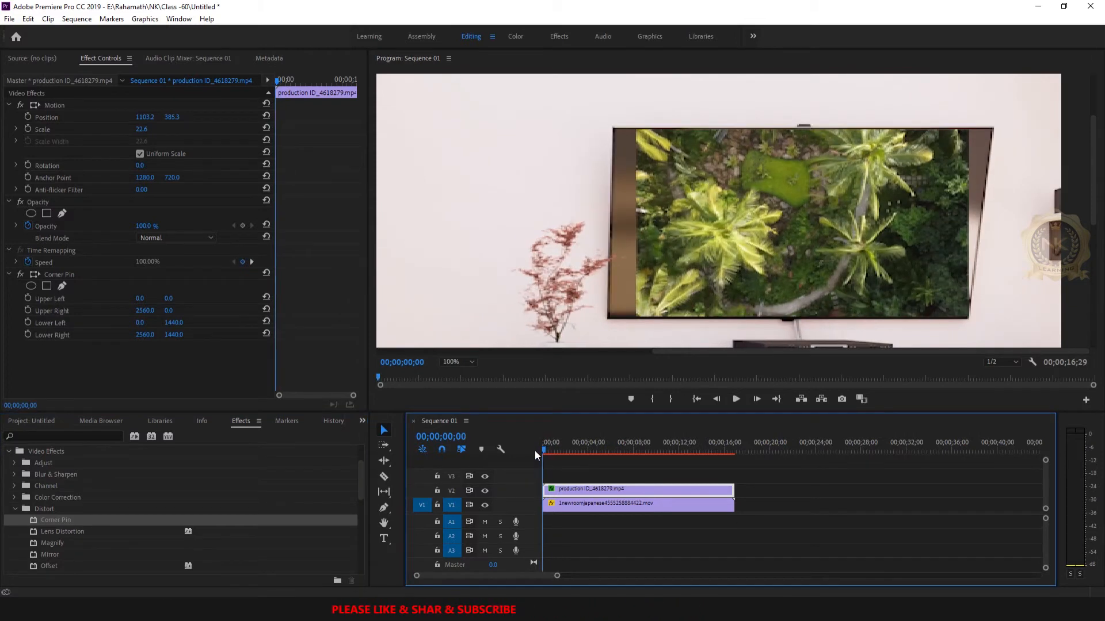
{"action": "left_click", "coordinate": [57, 298]}
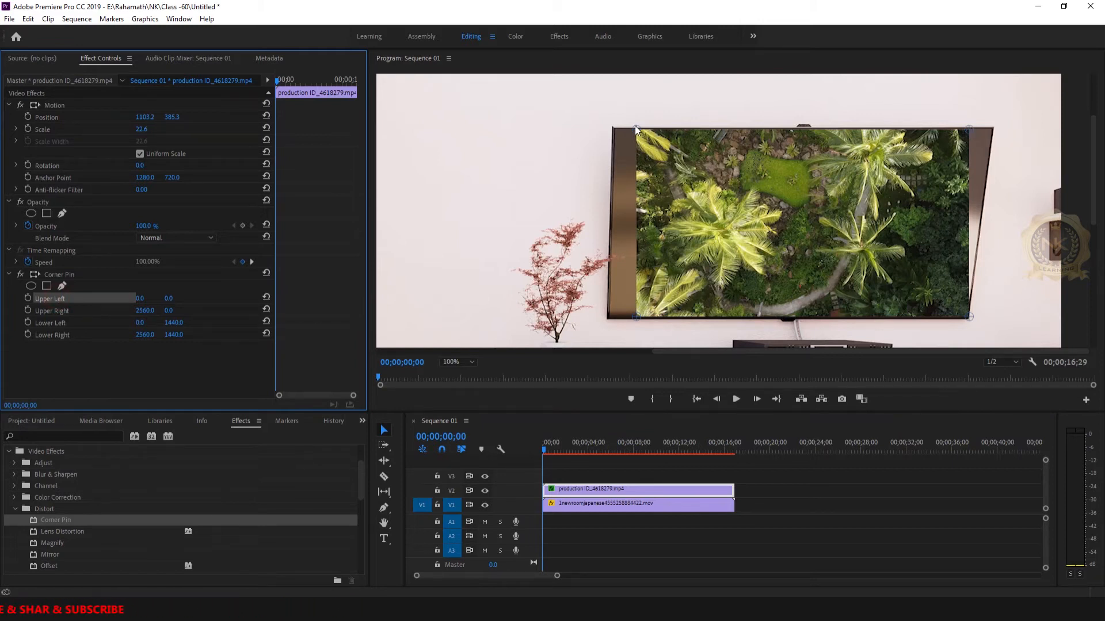
{"action": "left_click_drag", "start_coordinate": [636, 130], "coordinate": [615, 129]}
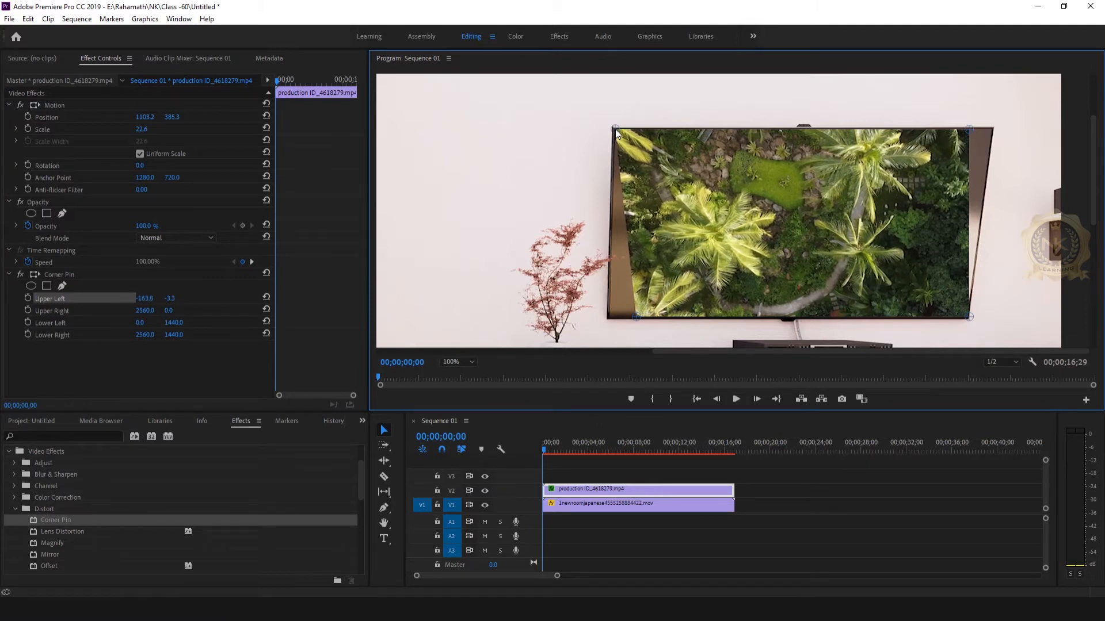
{"action": "left_click_drag", "start_coordinate": [635, 316], "coordinate": [609, 319]}
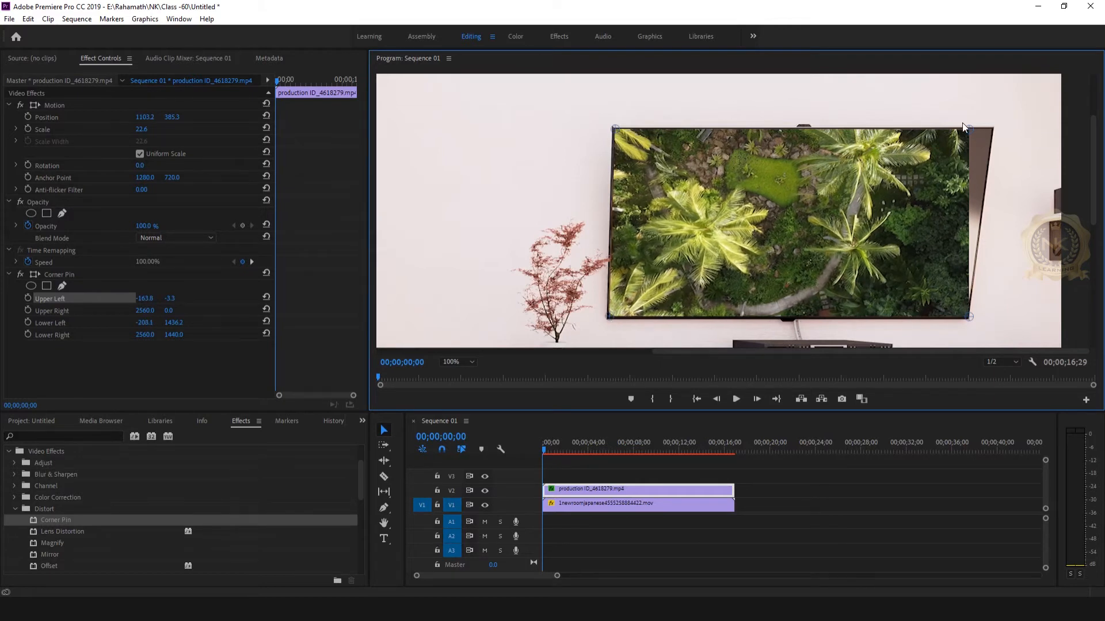
{"action": "left_click_drag", "start_coordinate": [968, 127], "coordinate": [993, 131]}
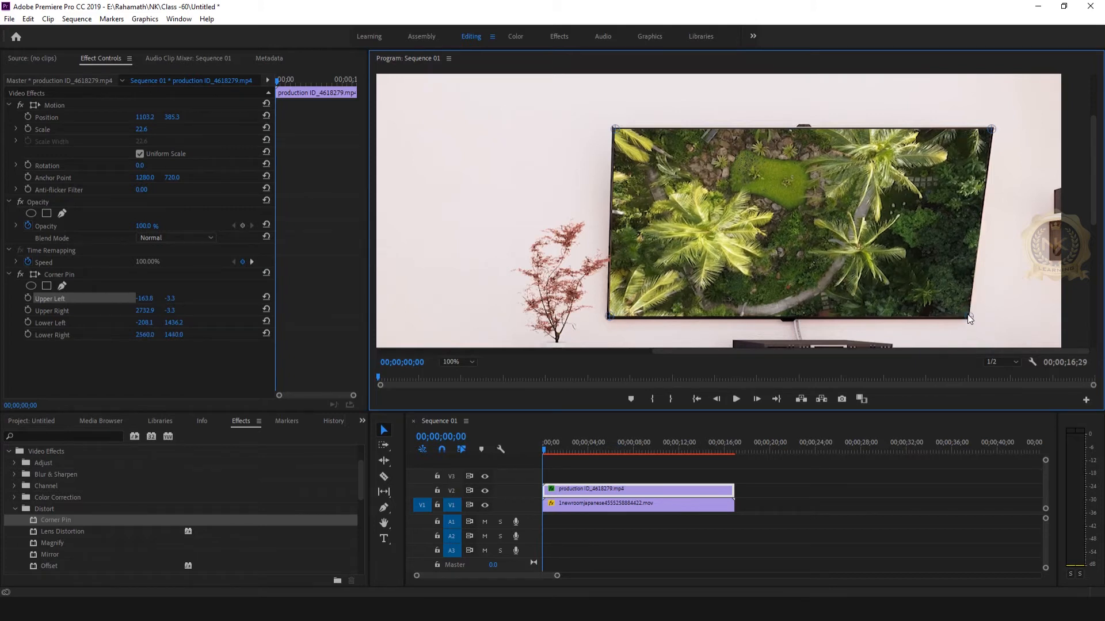
{"action": "left_click_drag", "start_coordinate": [969, 318], "coordinate": [966, 316]}
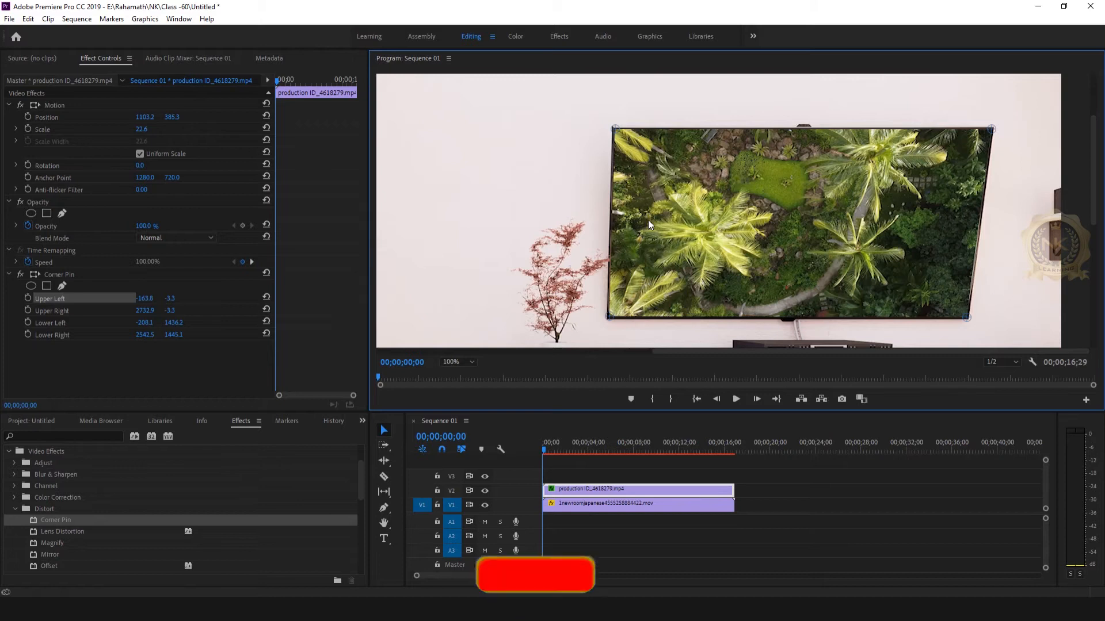
Step: Start keyframing Position, Scale and all four Corner Pin corners of the V2 clip at the sequence start
{"action": "left_click", "coordinate": [545, 452]}
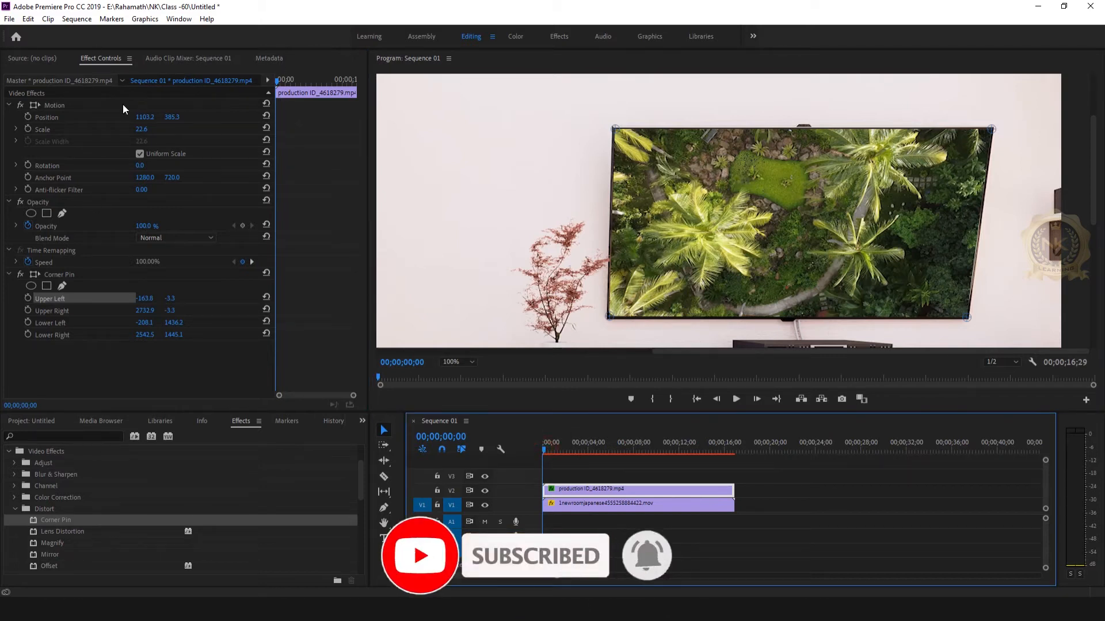
{"action": "left_click", "coordinate": [27, 117]}
{"action": "left_click", "coordinate": [27, 129]}
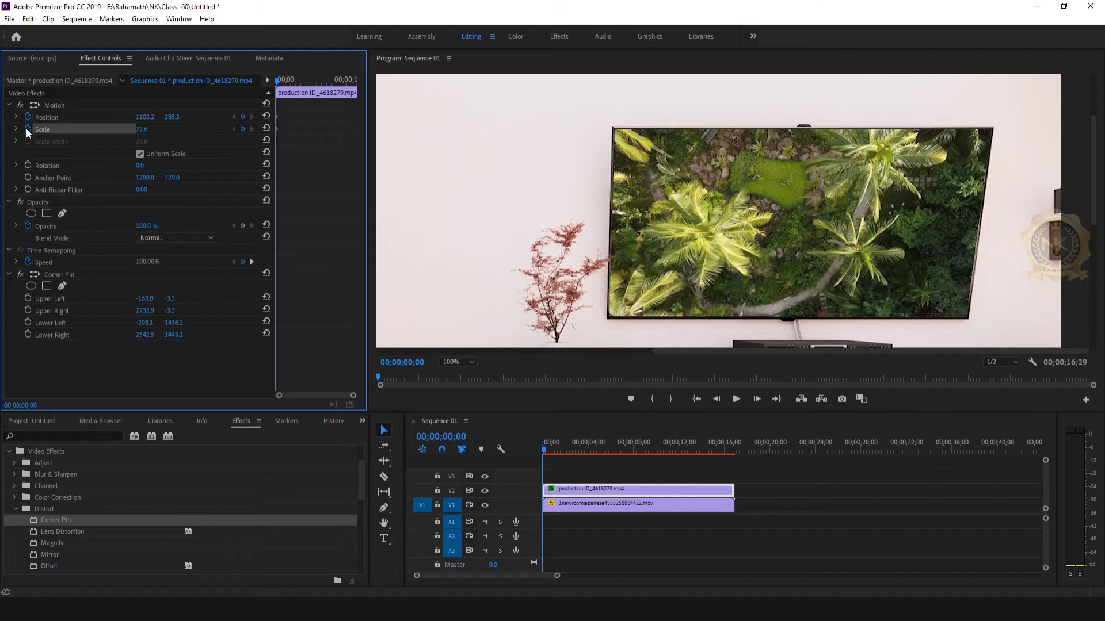
{"action": "left_click", "coordinate": [28, 298]}
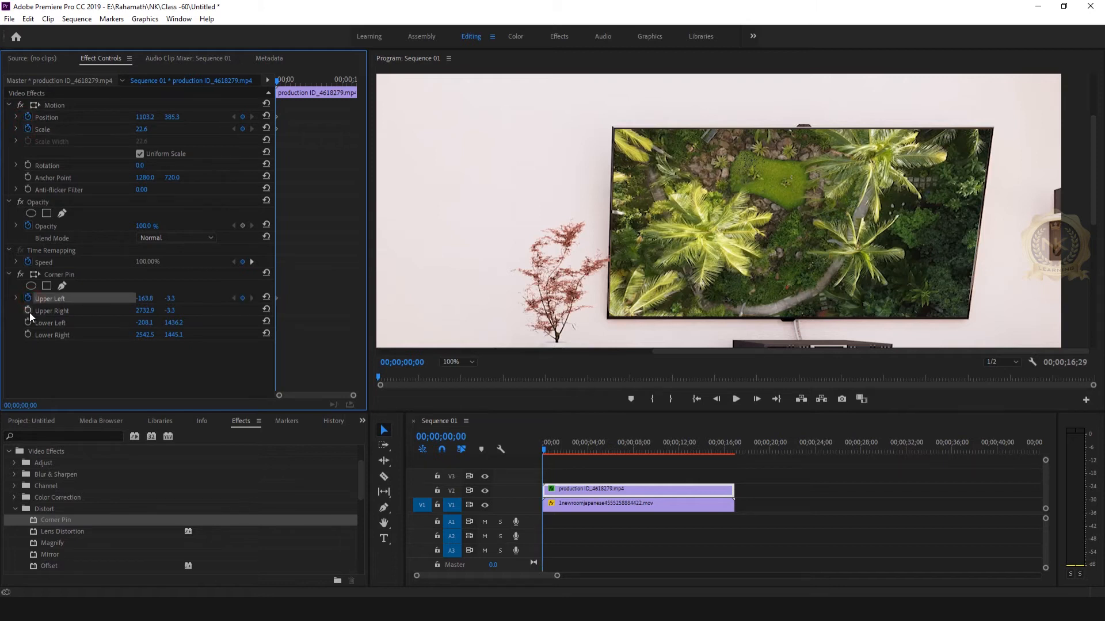
{"action": "left_click", "coordinate": [28, 311]}
{"action": "left_click", "coordinate": [28, 323]}
{"action": "left_click", "coordinate": [29, 334]}
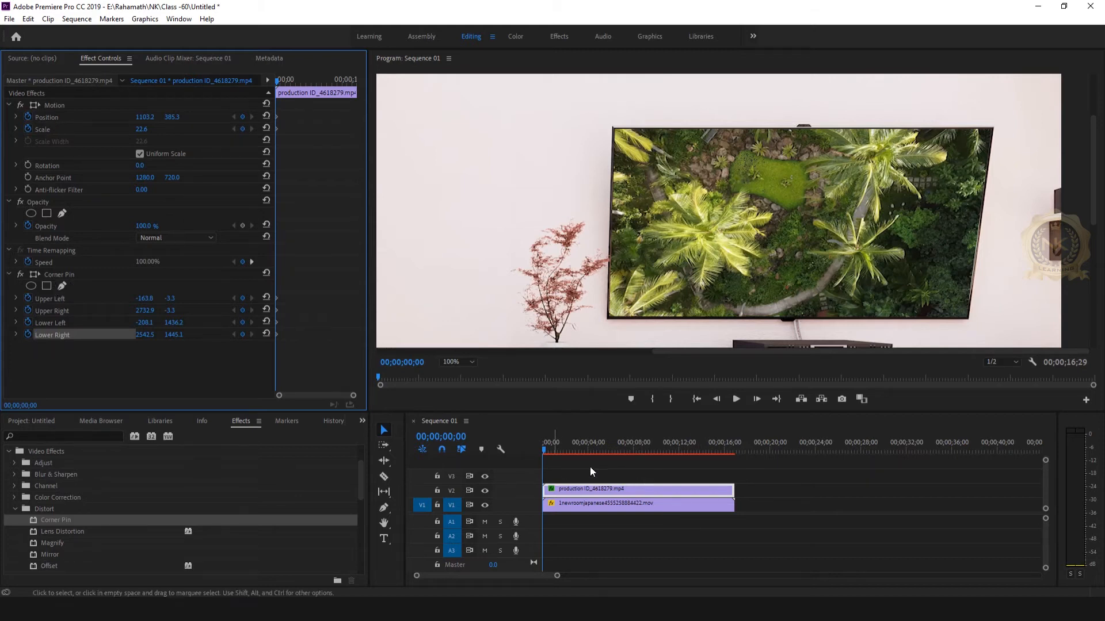
Step: At 00;00;16;28, reposition the V2 clip horizontally to about 334 so that it lies over the television
{"action": "left_click_drag", "start_coordinate": [545, 453], "coordinate": [736, 447]}
{"action": "left_click_drag", "start_coordinate": [557, 575], "coordinate": [444, 576]}
{"action": "mouse_move", "coordinate": [793, 450]}
{"action": "left_mouse_down"}
{"action": "mouse_move", "coordinate": [803, 444]}
{"action": "mouse_move", "coordinate": [795, 449]}
{"action": "left_mouse_up"}
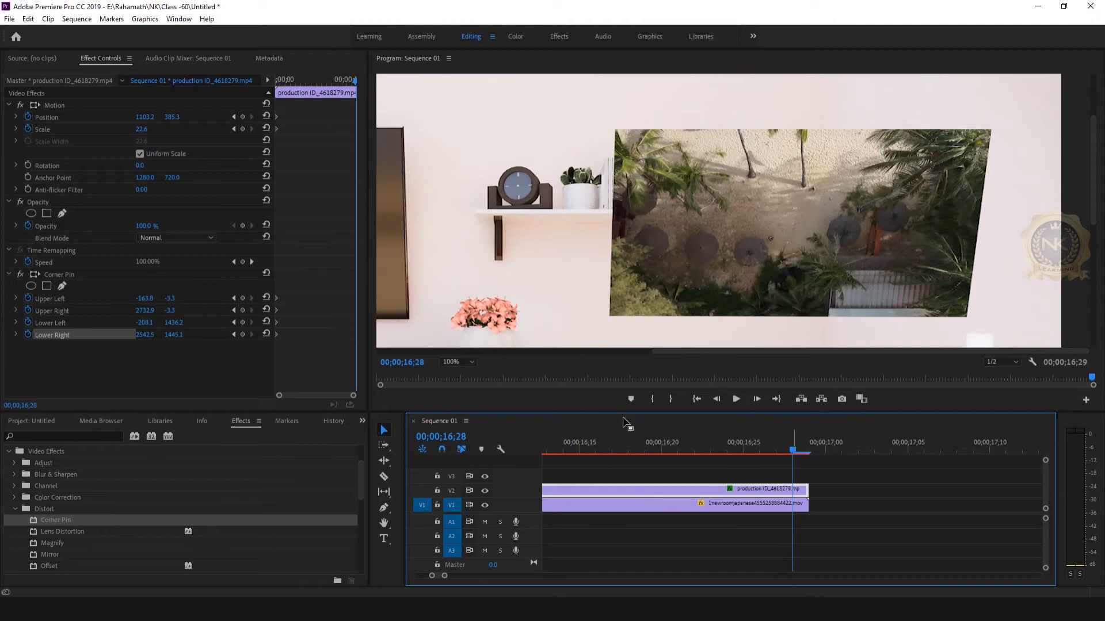
{"action": "left_click_drag", "start_coordinate": [684, 350], "coordinate": [456, 331]}
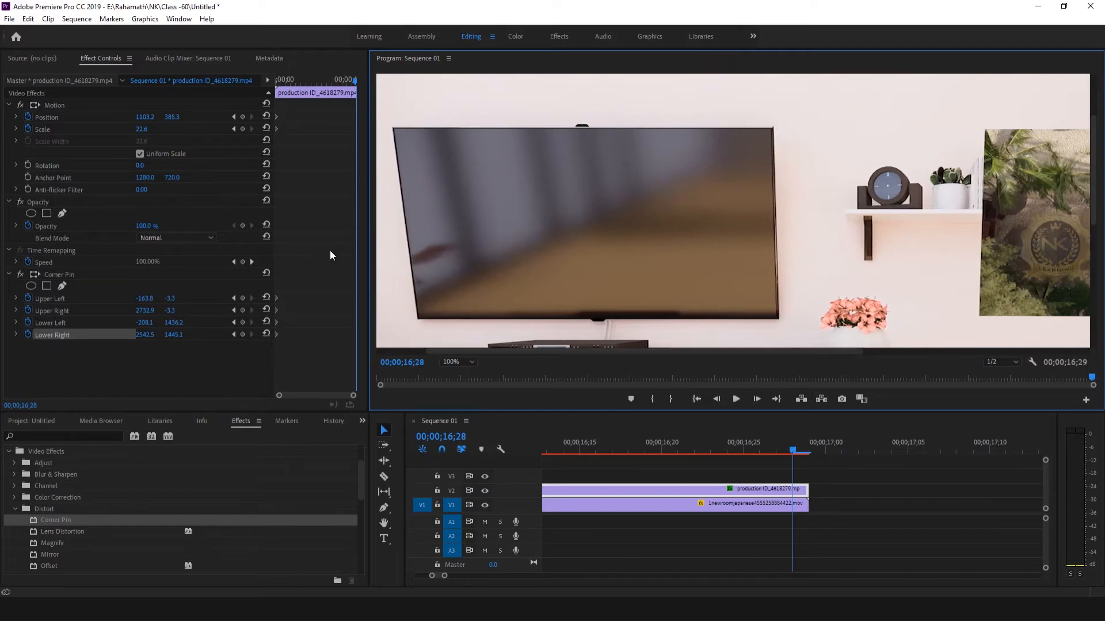
{"action": "left_click_drag", "start_coordinate": [148, 118], "coordinate": [46, 118]}
{"action": "left_click_drag", "start_coordinate": [147, 118], "coordinate": [43, 118]}
{"action": "left_click_drag", "start_coordinate": [141, 117], "coordinate": [52, 118]}
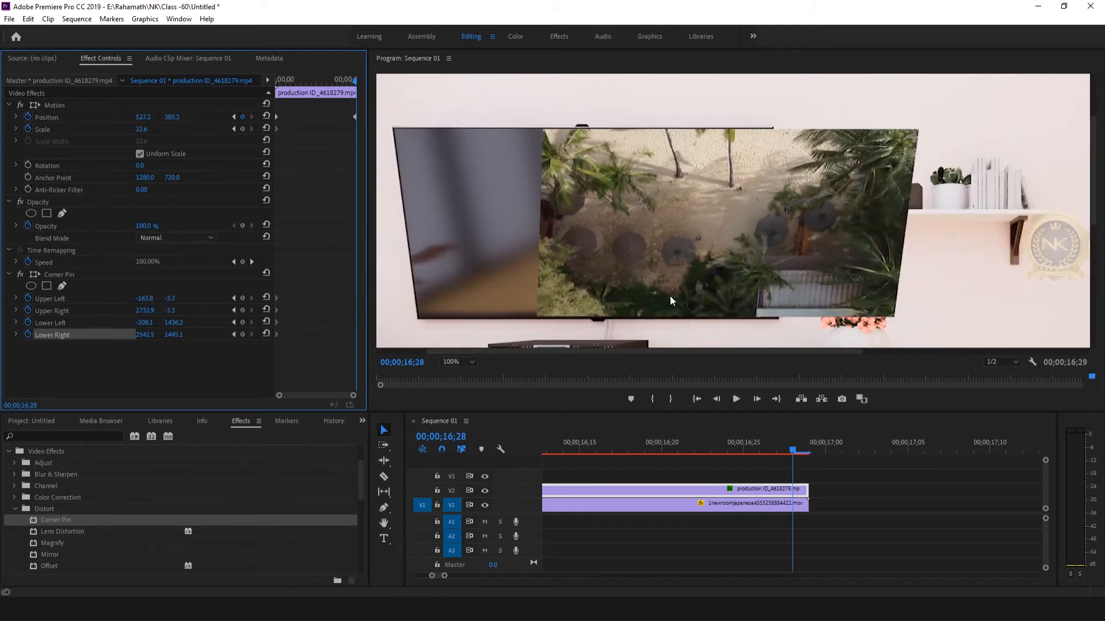
{"action": "left_click_drag", "start_coordinate": [844, 352], "coordinate": [779, 352]}
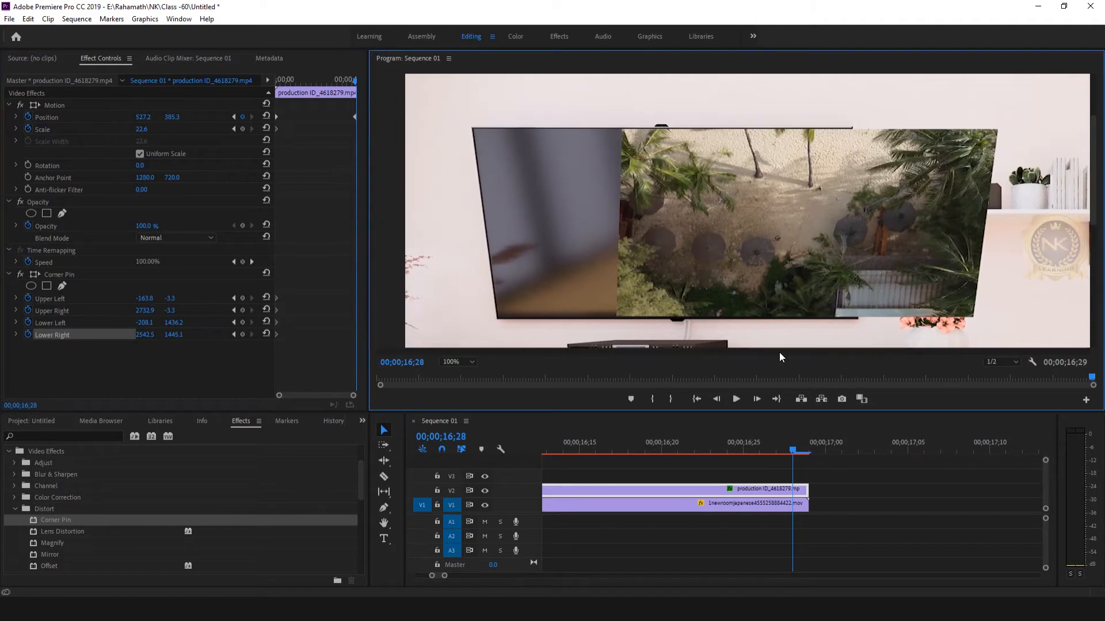
{"action": "left_click_drag", "start_coordinate": [147, 117], "coordinate": [29, 131]}
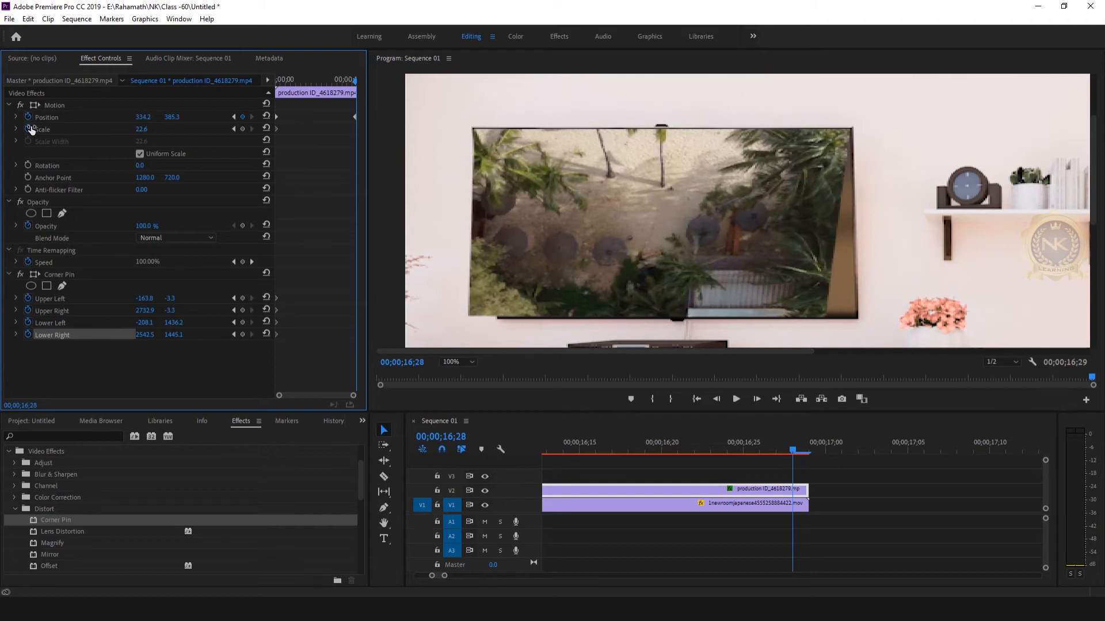
{"action": "left_click", "coordinate": [139, 118]}
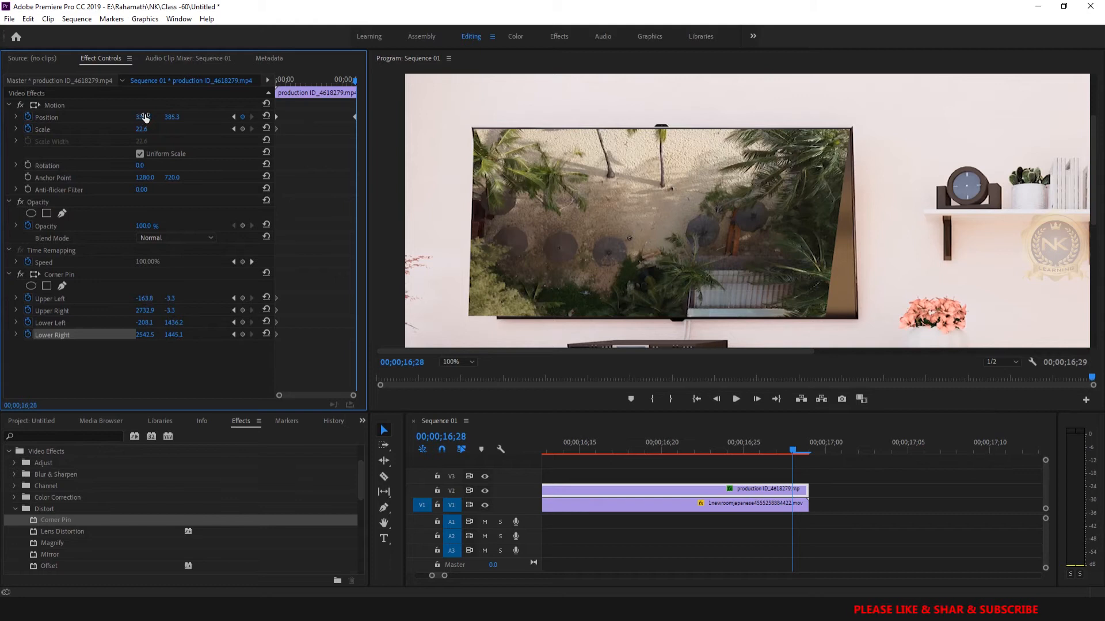
{"action": "left_click", "coordinate": [125, 117]}
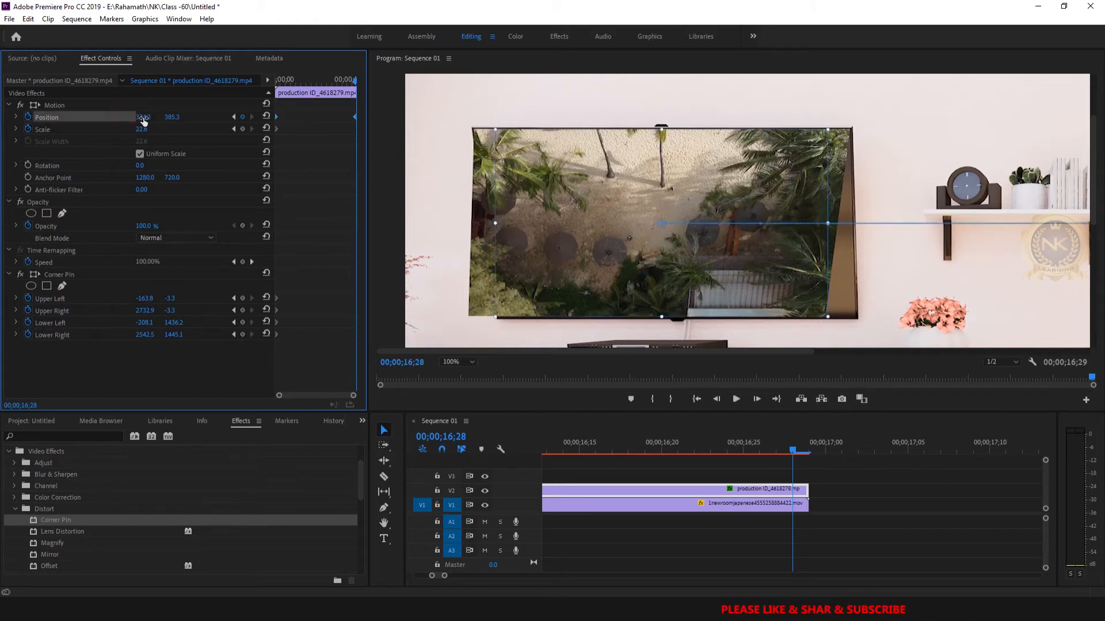
{"action": "left_click", "coordinate": [143, 117]}
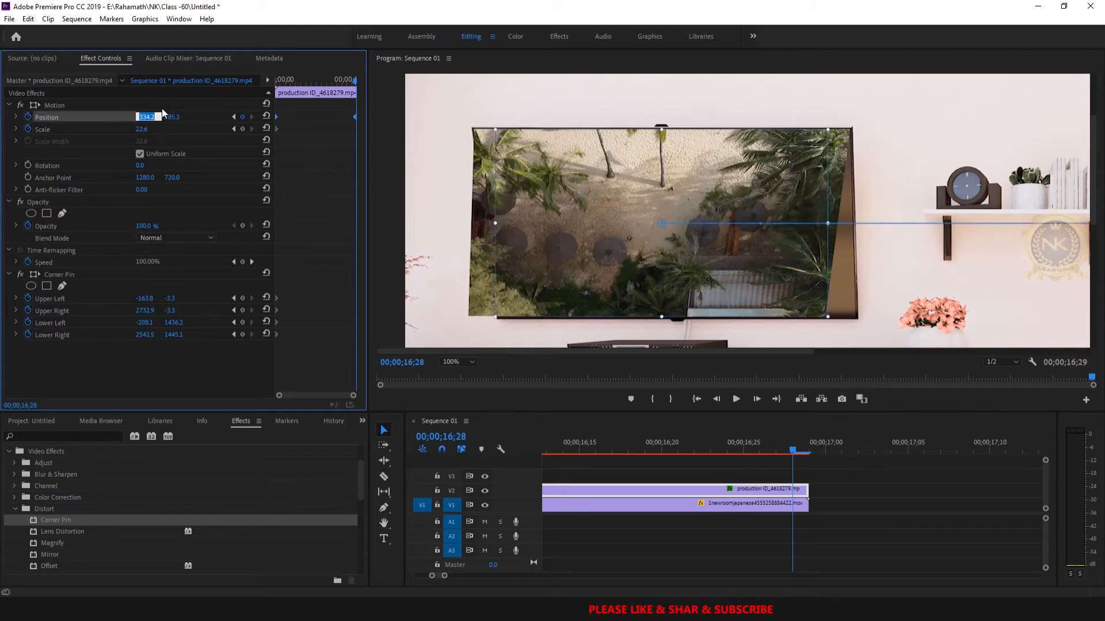
{"action": "left_click", "coordinate": [146, 109]}
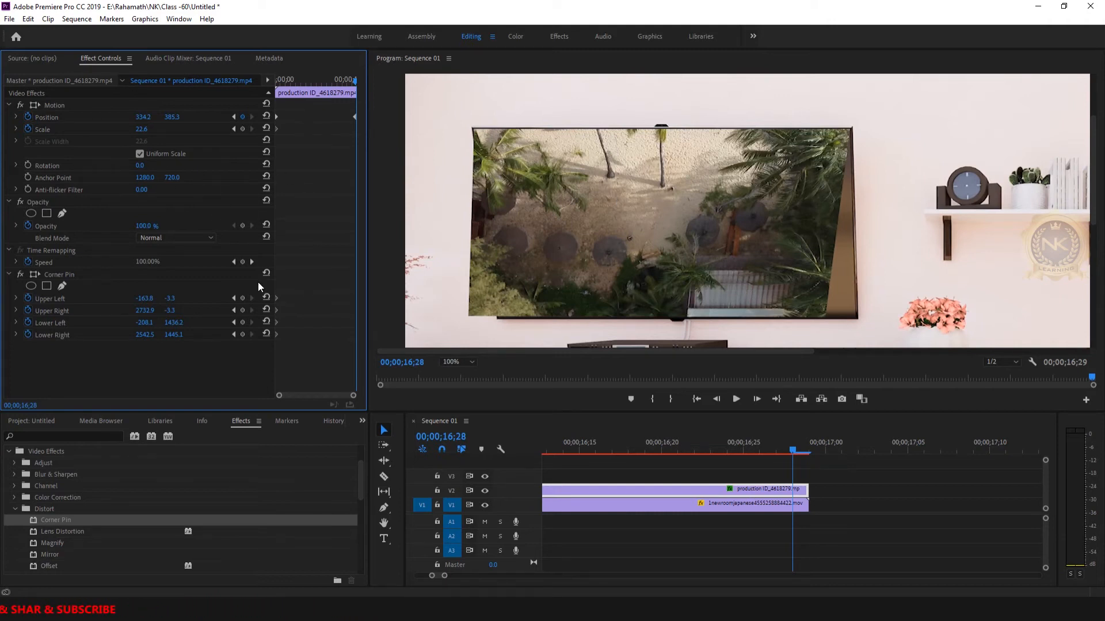
Step: At 00;00;16;28, fit the lower corners to the television: lower right about 2792, 1440.7 and lower left about 23.7, 1431.8
{"action": "left_click", "coordinate": [77, 299]}
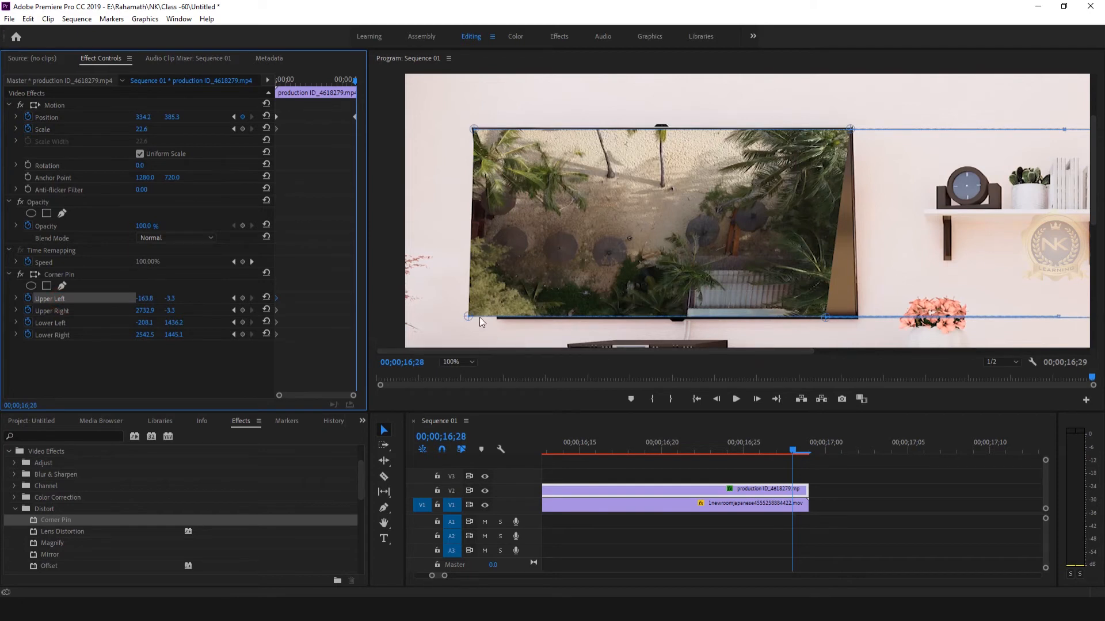
{"action": "left_click", "coordinate": [455, 302]}
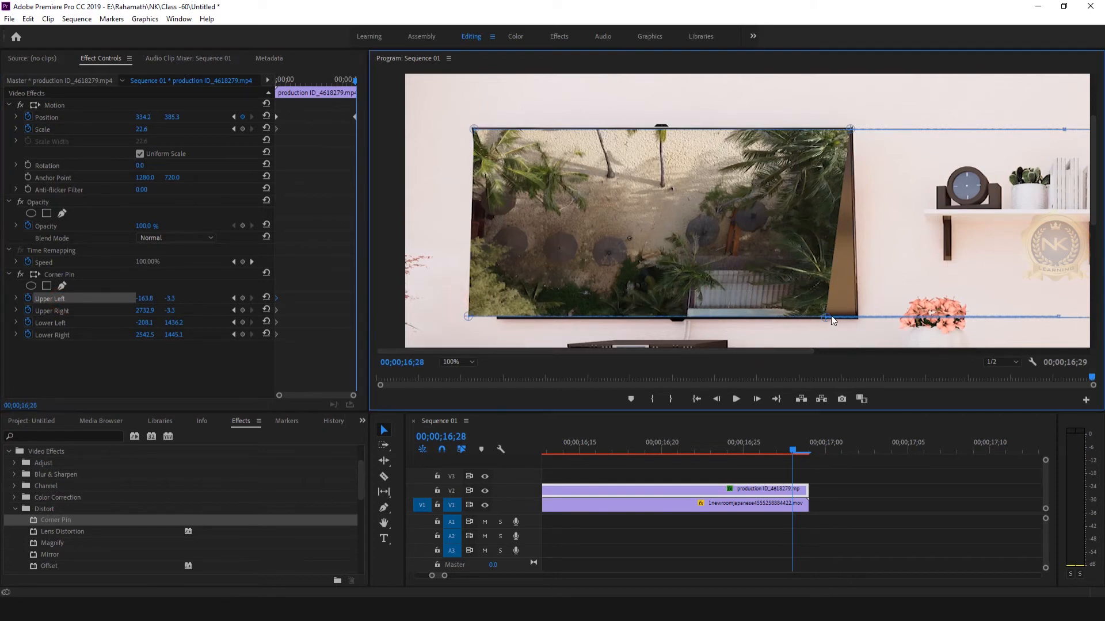
{"action": "left_click_drag", "start_coordinate": [827, 319], "coordinate": [858, 315]}
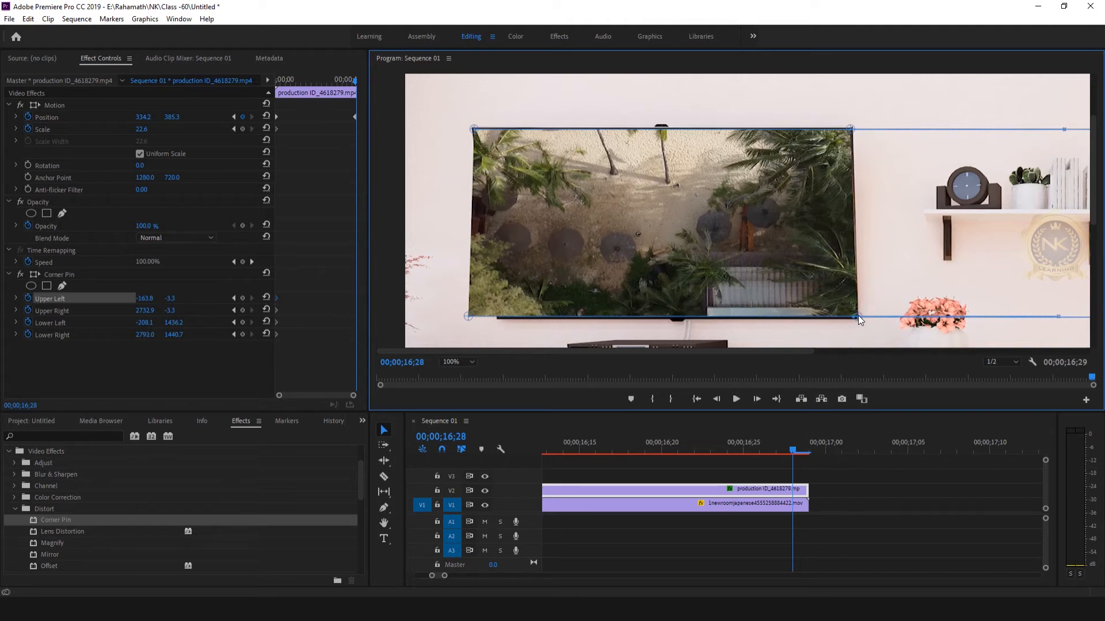
{"action": "left_click_drag", "start_coordinate": [468, 316], "coordinate": [498, 316]}
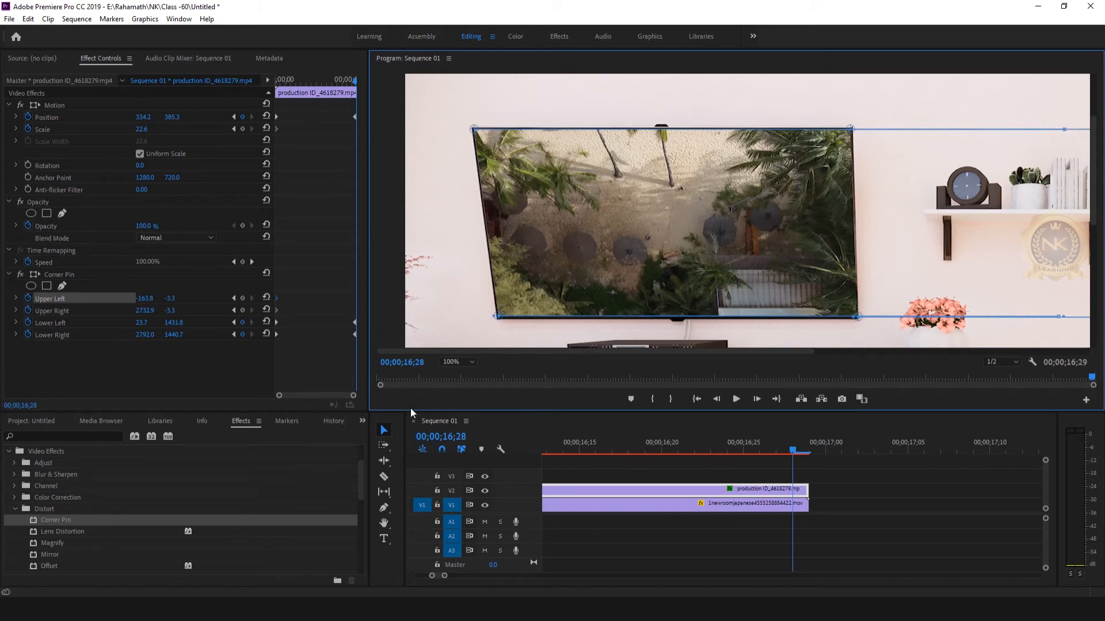
Step: Fit the whole frame in the preview and play the sequence from the start to check how the clip follows the television
{"action": "left_click", "coordinate": [461, 362]}
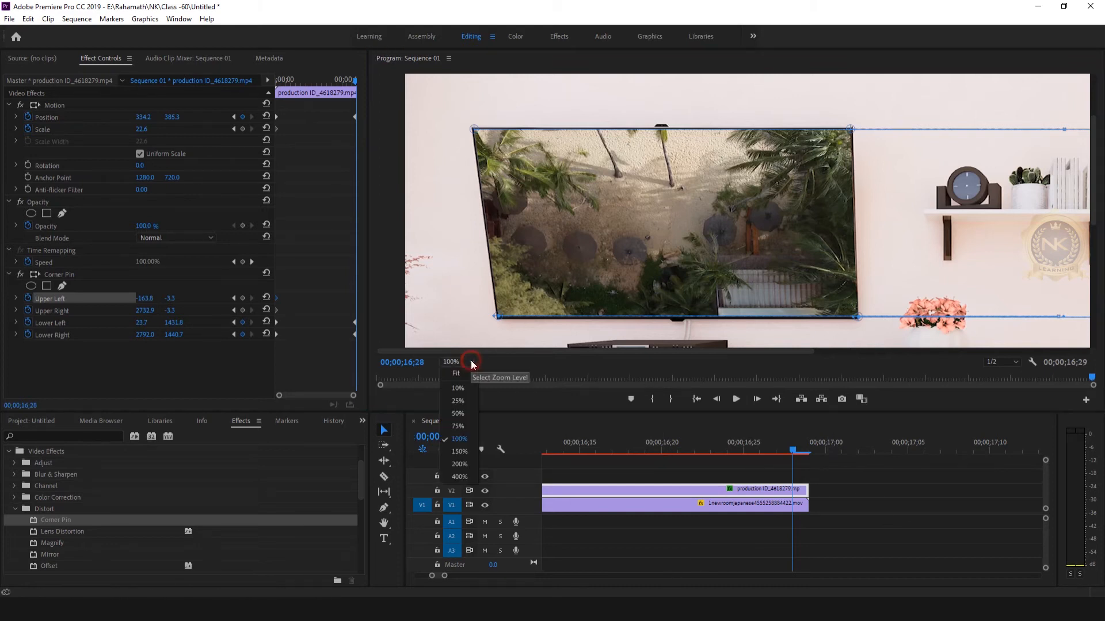
{"action": "left_click", "coordinate": [471, 361]}
{"action": "key", "text": "backslash"}
{"action": "left_click_drag", "start_coordinate": [881, 448], "coordinate": [695, 448]}
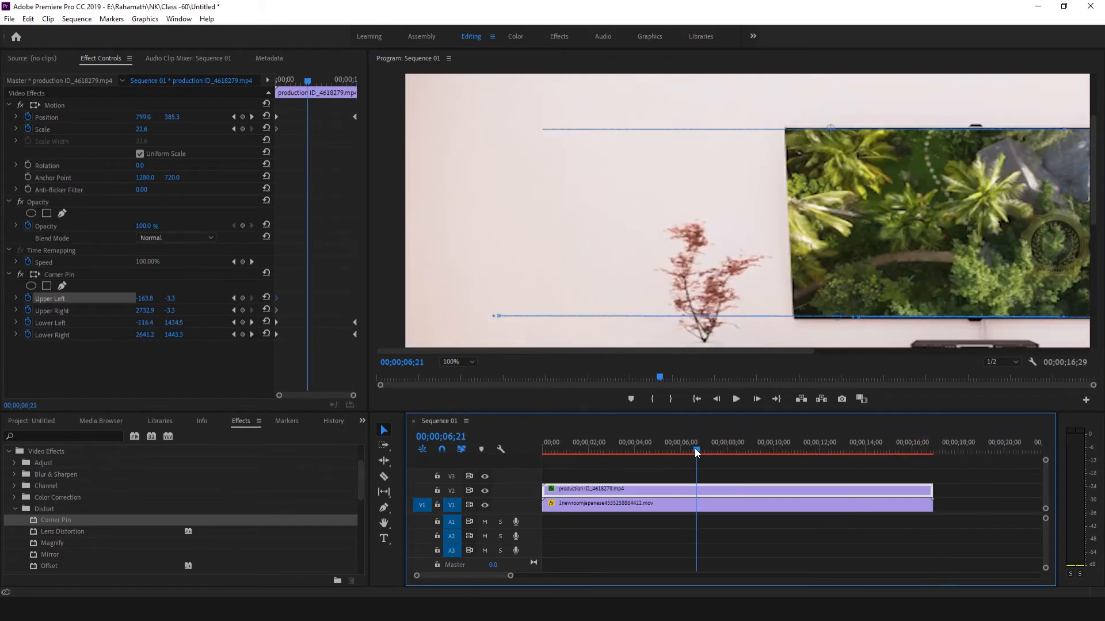
{"action": "left_click", "coordinate": [451, 362]}
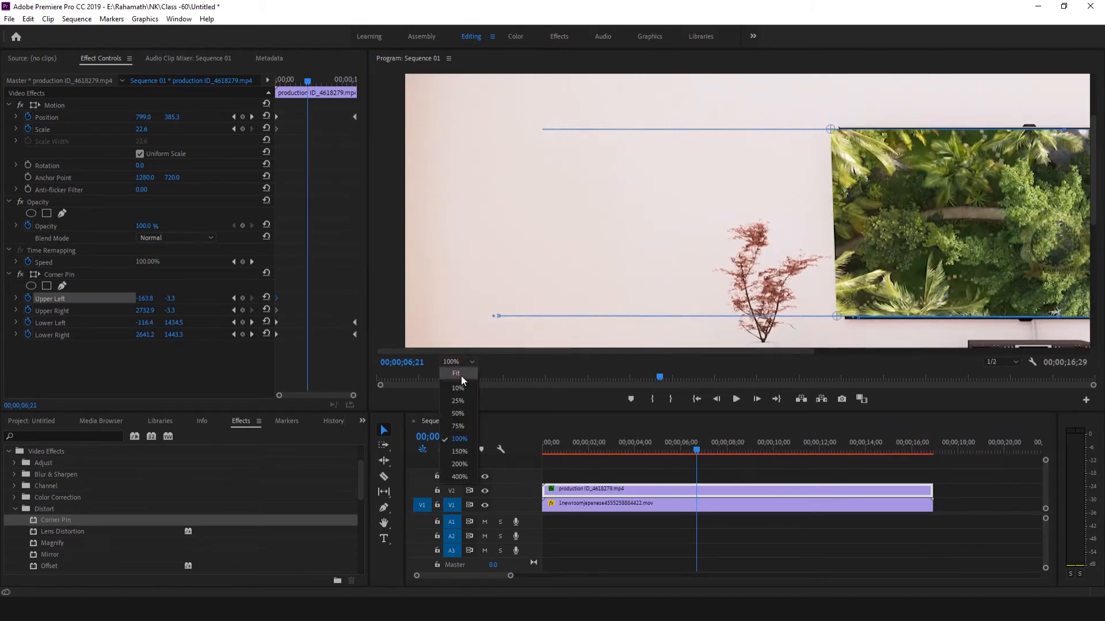
{"action": "left_click", "coordinate": [461, 375]}
{"action": "left_click", "coordinate": [697, 469]}
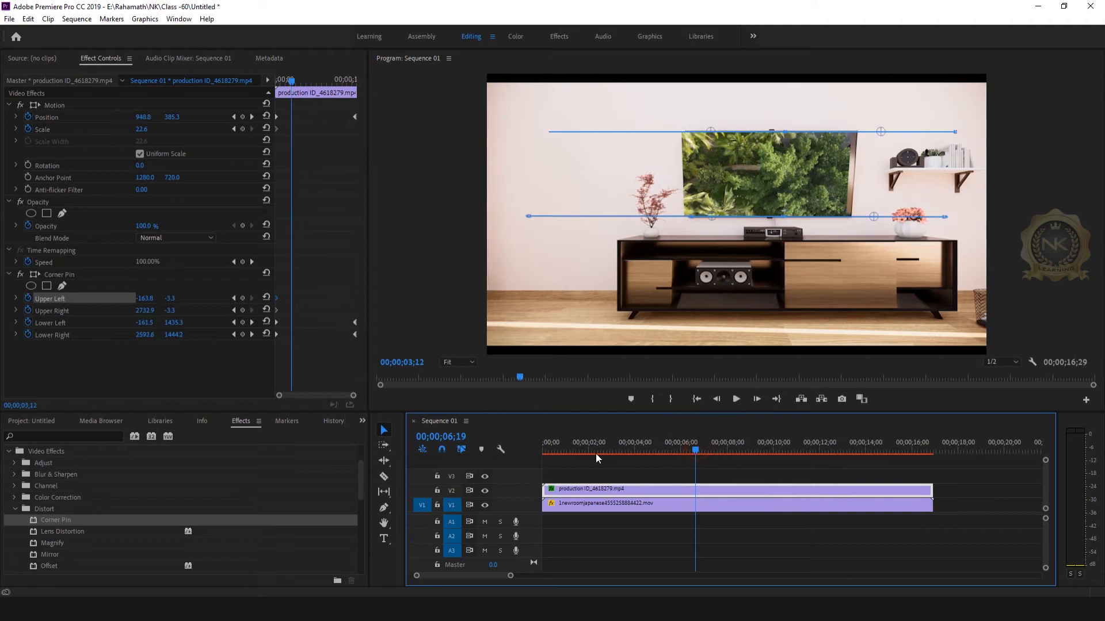
{"action": "key", "text": "Home"}
{"action": "left_click", "coordinate": [736, 398]}
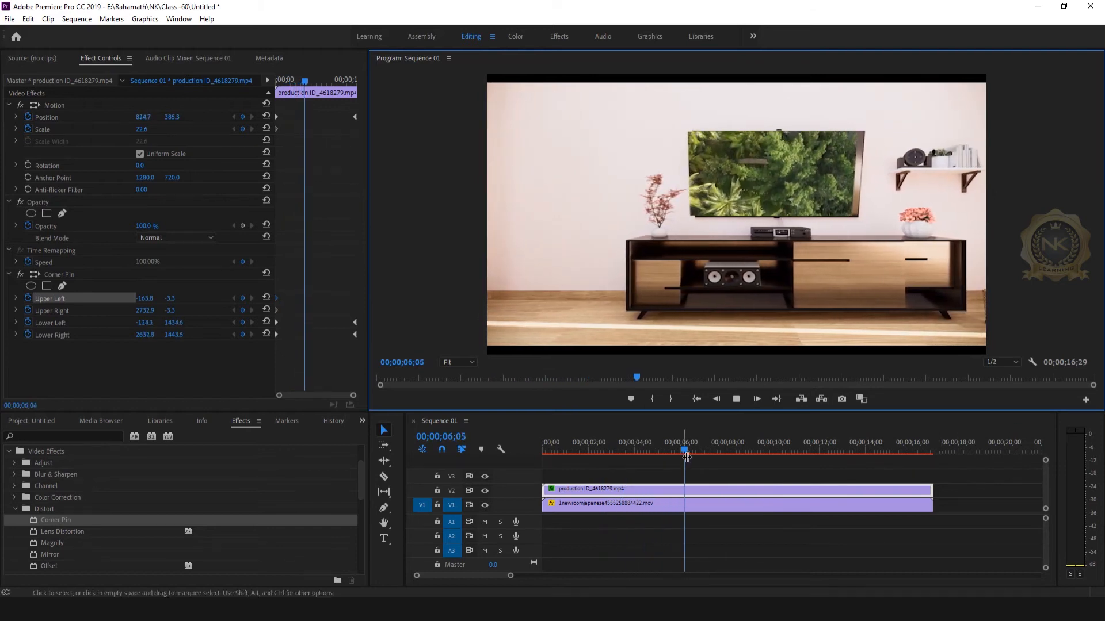
{"action": "left_click", "coordinate": [739, 398]}
{"action": "left_click", "coordinate": [719, 450]}
Step: At 00;00;01;07, shift the V2 clip horizontally to about 1085 to realign it with the television
{"action": "left_click_drag", "start_coordinate": [751, 451], "coordinate": [572, 453]}
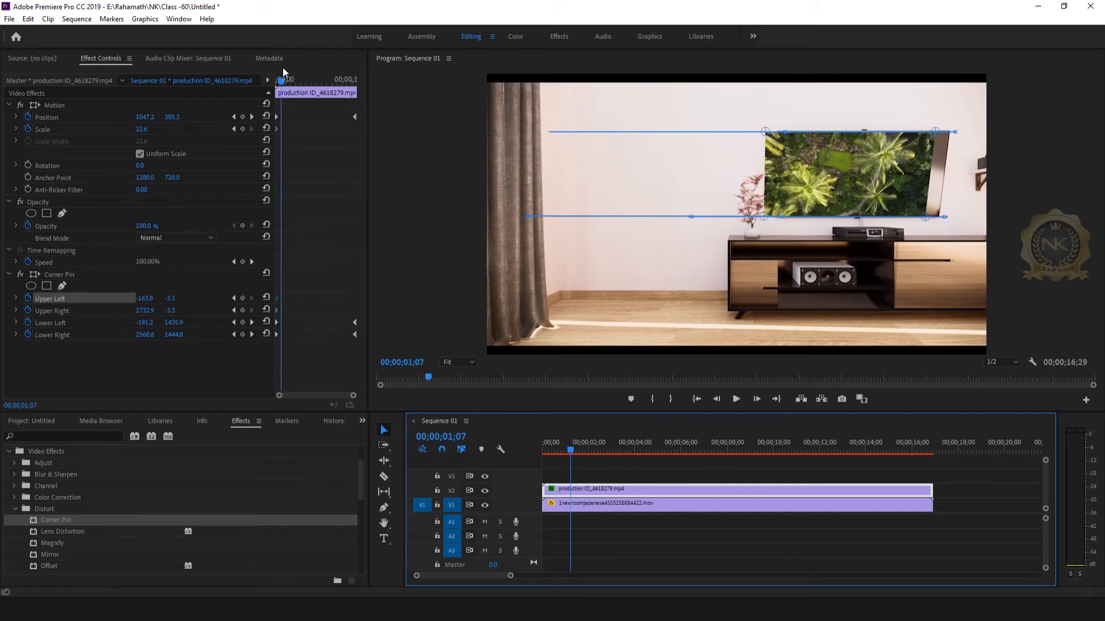
{"action": "left_click_drag", "start_coordinate": [277, 270], "coordinate": [223, 272]}
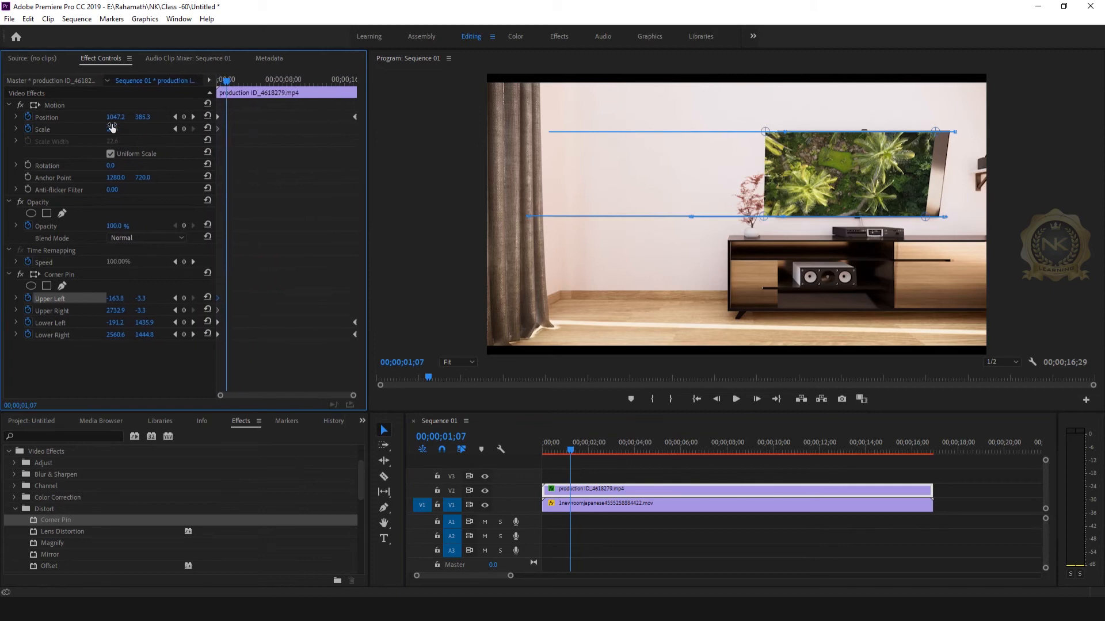
{"action": "left_click_drag", "start_coordinate": [120, 119], "coordinate": [131, 118]}
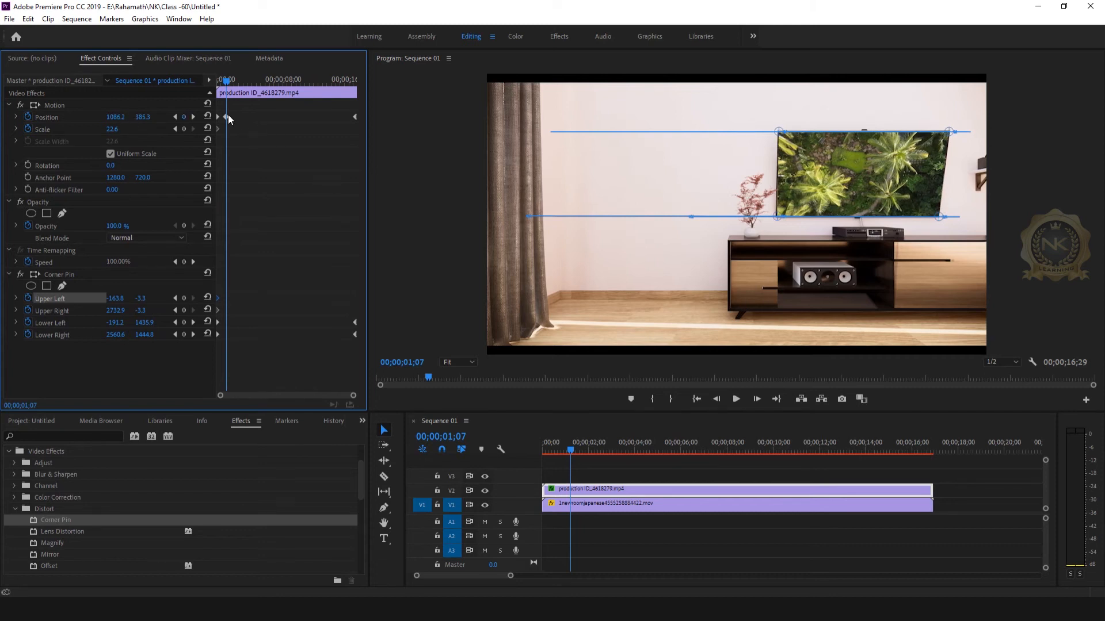
Step: At 00;00;02;20, set the V2 clip's horizontal position to about 1026.6 and check the television alignment at 75% zoom
{"action": "left_click", "coordinate": [570, 451]}
{"action": "left_click_drag", "start_coordinate": [571, 452], "coordinate": [603, 452]}
{"action": "left_click_drag", "start_coordinate": [115, 119], "coordinate": [128, 122]}
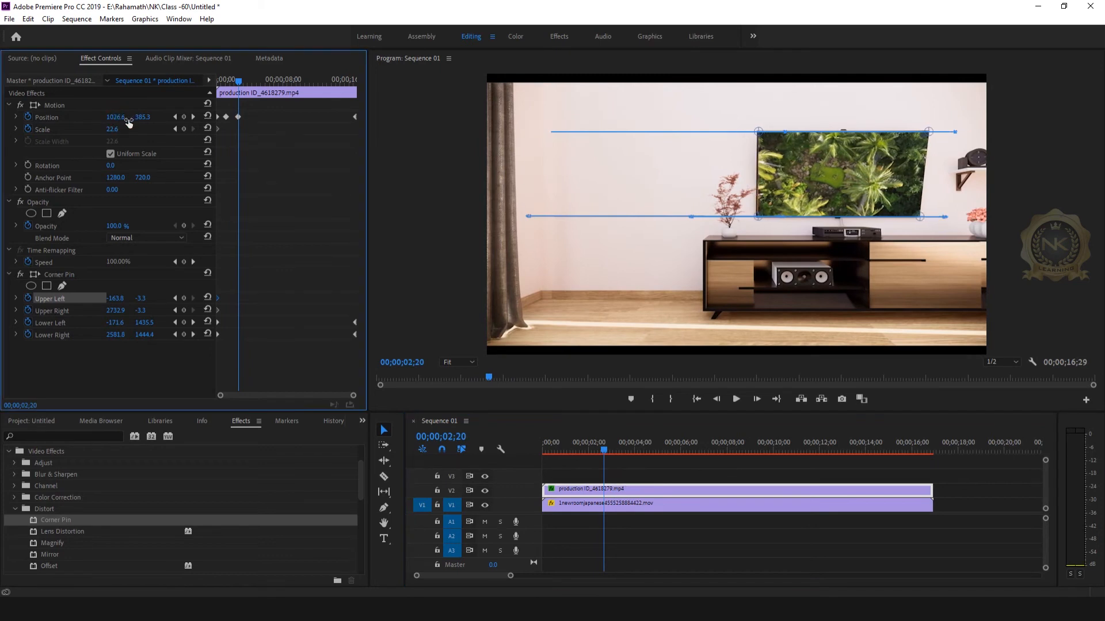
{"action": "left_click", "coordinate": [462, 362]}
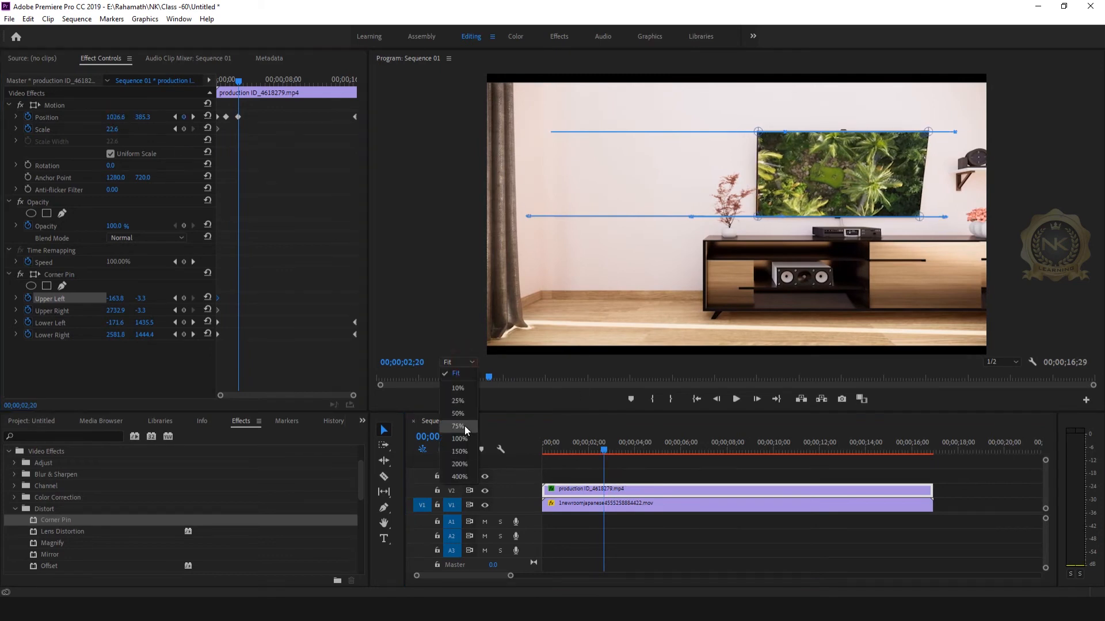
{"action": "left_click", "coordinate": [464, 415]}
{"action": "left_click", "coordinate": [466, 362]}
{"action": "left_click", "coordinate": [464, 426]}
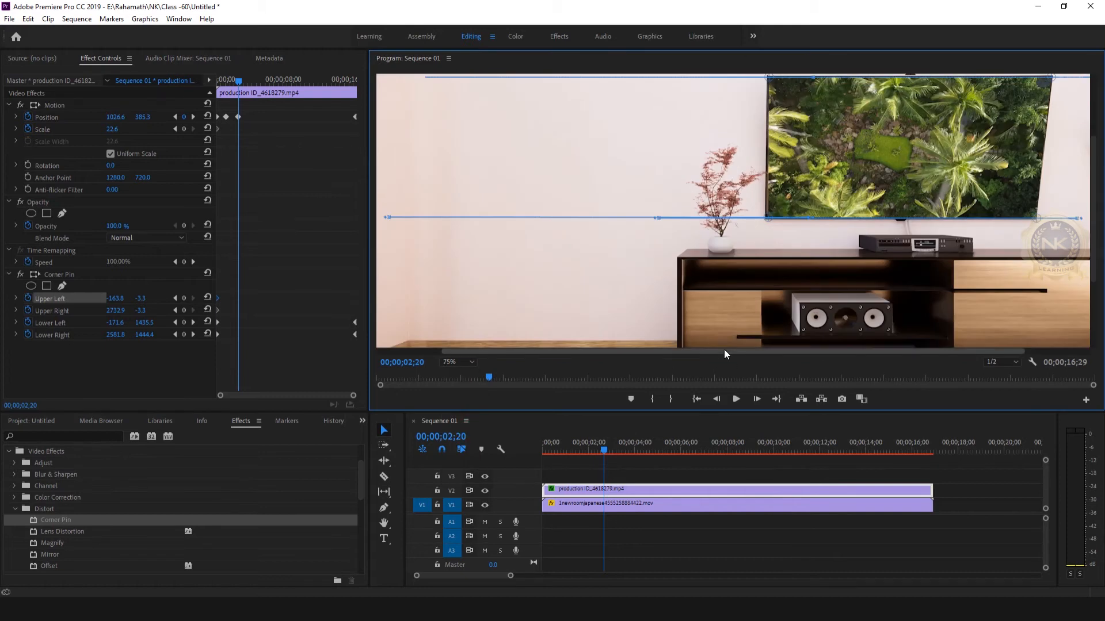
{"action": "left_click_drag", "start_coordinate": [724, 350], "coordinate": [788, 347]}
{"action": "left_click_drag", "start_coordinate": [120, 119], "coordinate": [120, 118]}
Step: Realign the V2 clip horizontally with the television at about 11.5 seconds, and scrub back toward the start to check the motion
{"action": "left_click_drag", "start_coordinate": [605, 451], "coordinate": [808, 461]}
{"action": "left_click_drag", "start_coordinate": [114, 117], "coordinate": [93, 118]}
{"action": "left_click_drag", "start_coordinate": [807, 449], "coordinate": [558, 458]}
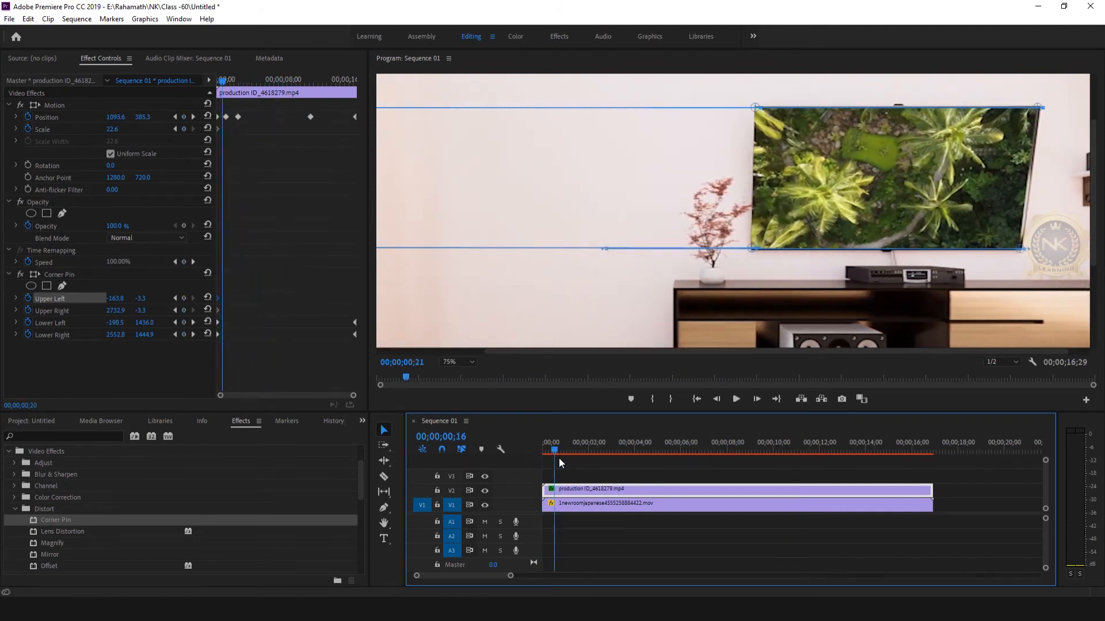
Step: Realign the V2 clip with the television by keyframing its horizontal position at 1093.6 at 00;00;00;21, 1037.7 at 00;00;02;13 and 1032.9 at 00;00;02;16
{"action": "left_click", "coordinate": [118, 118]}
{"action": "key", "text": "Return"}
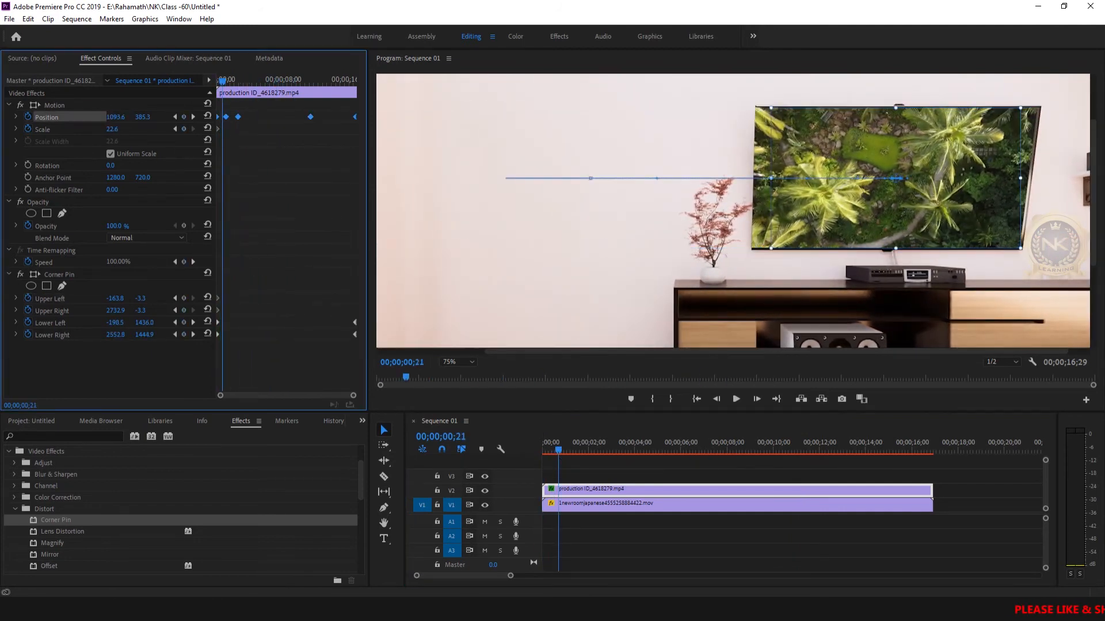
{"action": "left_click_drag", "start_coordinate": [558, 450], "coordinate": [593, 449]}
{"action": "left_click", "coordinate": [262, 190]}
{"action": "left_click_drag", "start_coordinate": [115, 117], "coordinate": [117, 116]}
{"action": "mouse_move", "coordinate": [593, 450]}
{"action": "left_mouse_down"}
{"action": "mouse_move", "coordinate": [612, 451]}
{"action": "mouse_move", "coordinate": [600, 451]}
{"action": "left_mouse_up"}
{"action": "left_click_drag", "start_coordinate": [115, 117], "coordinate": [109, 117]}
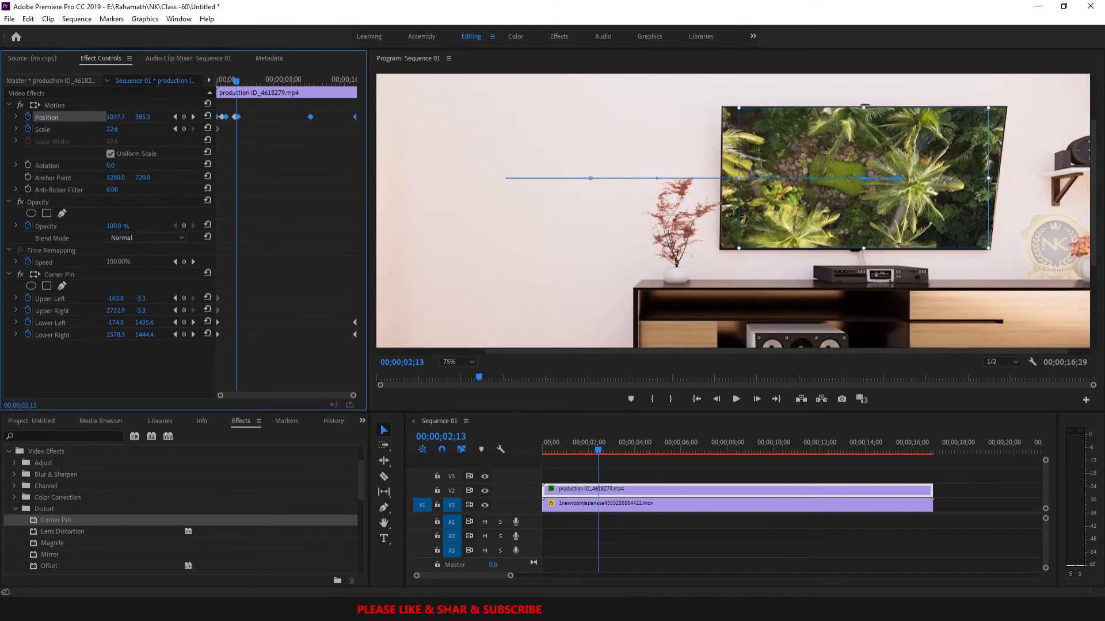
{"action": "mouse_move", "coordinate": [600, 450]}
{"action": "left_mouse_down"}
{"action": "mouse_move", "coordinate": [611, 450]}
{"action": "mouse_move", "coordinate": [599, 451]}
{"action": "left_mouse_up"}
{"action": "left_click_drag", "start_coordinate": [114, 117], "coordinate": [110, 117]}
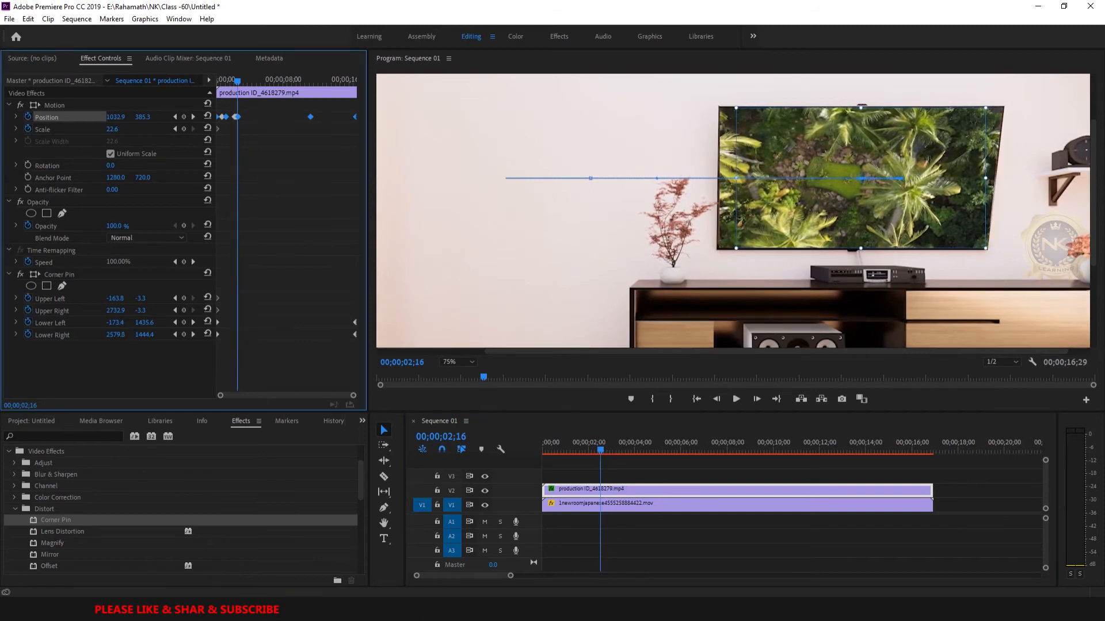
Step: At 00;00;13;07, set the V2 clip's horizontal position to 467 so it covers the television screen
{"action": "left_click_drag", "start_coordinate": [600, 451], "coordinate": [848, 455]}
{"action": "left_click", "coordinate": [271, 244]}
{"action": "left_click", "coordinate": [788, 352]}
{"action": "left_click_drag", "start_coordinate": [787, 352], "coordinate": [734, 352]}
{"action": "left_click_drag", "start_coordinate": [115, 116], "coordinate": [103, 117]}
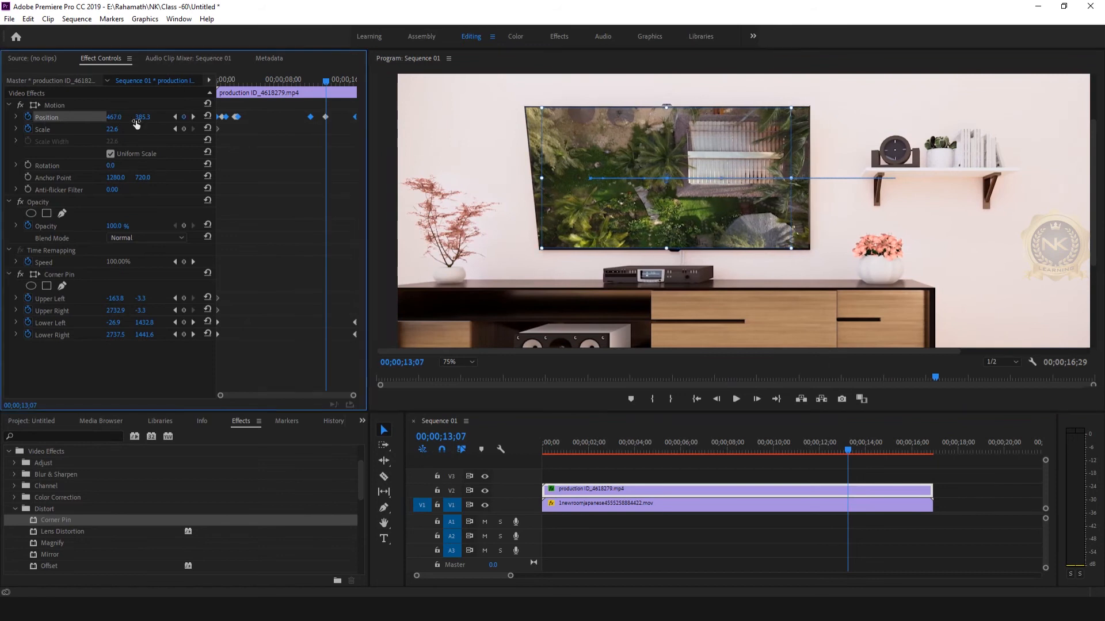
Step: Realign the V2 clip near the end, with horizontal positions of about 367 at 00;00;15;14, 345.3 at 00;00;16;09 and 377.6 at 00;00;15;01
{"action": "left_click_drag", "start_coordinate": [844, 452], "coordinate": [900, 452]}
{"action": "left_click_drag", "start_coordinate": [113, 117], "coordinate": [104, 117]}
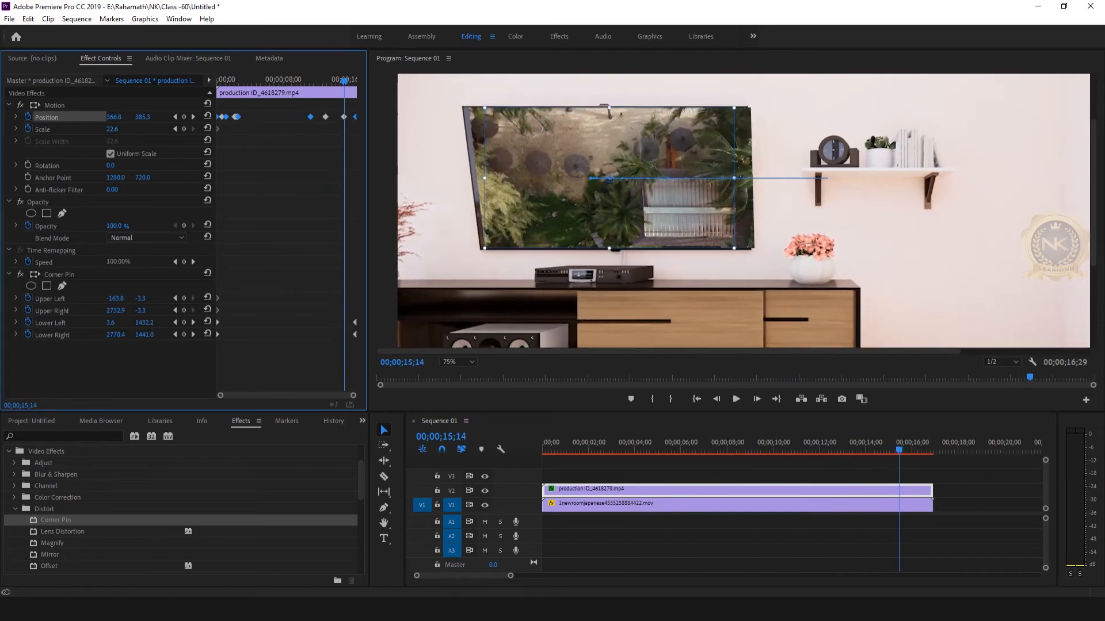
{"action": "left_click_drag", "start_coordinate": [920, 451], "coordinate": [918, 450]}
{"action": "left_click", "coordinate": [119, 114]}
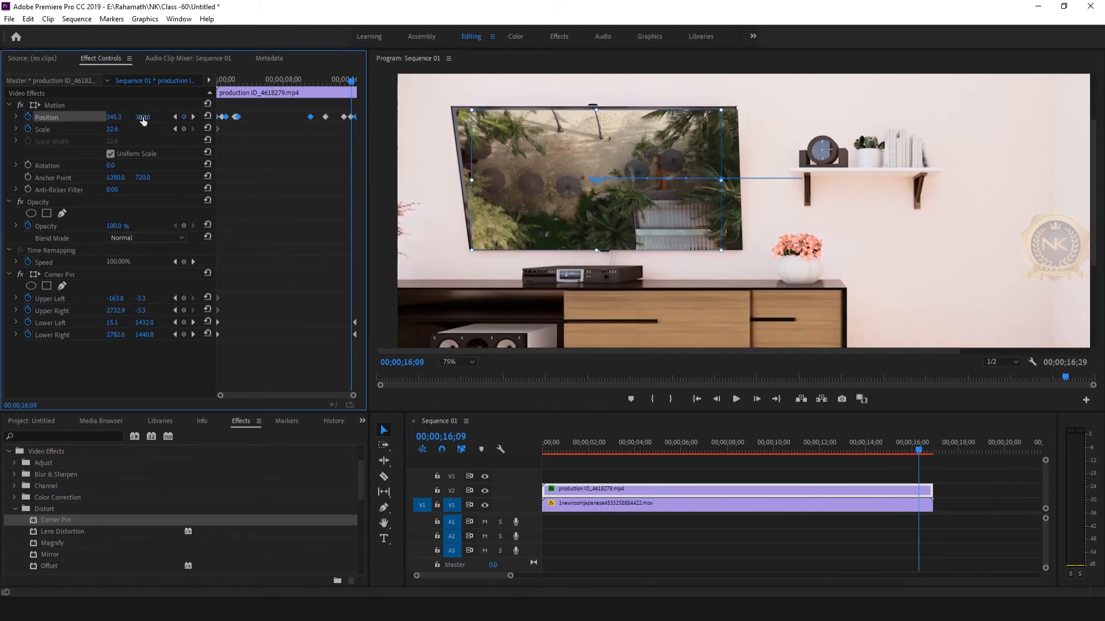
{"action": "left_click_drag", "start_coordinate": [914, 450], "coordinate": [888, 456]}
{"action": "left_click_drag", "start_coordinate": [114, 117], "coordinate": [111, 117]}
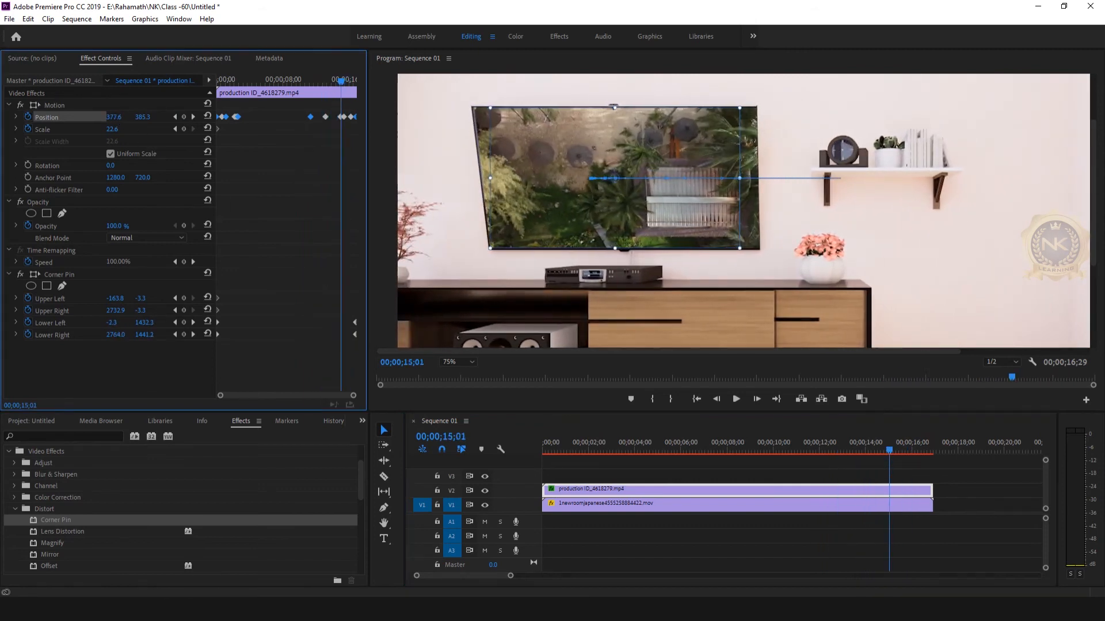
Step: Return to the sequence start, fit the whole frame in the preview, deselect the clip and play the first few seconds to check the alignment
{"action": "left_click", "coordinate": [891, 450]}
{"action": "left_click_drag", "start_coordinate": [817, 454], "coordinate": [499, 462]}
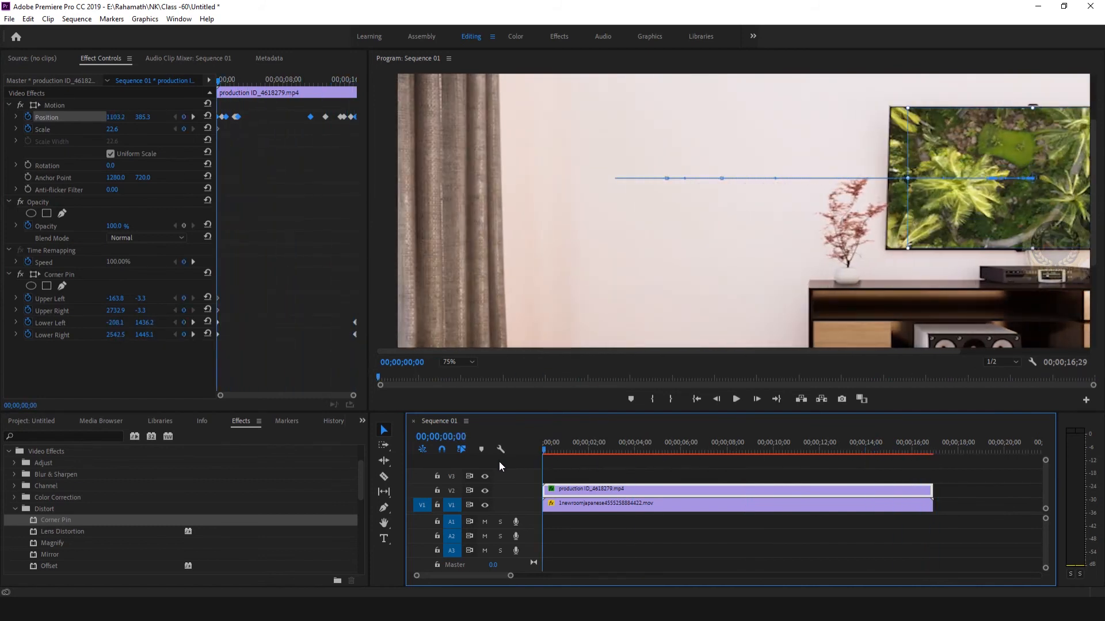
{"action": "left_click", "coordinate": [456, 373]}
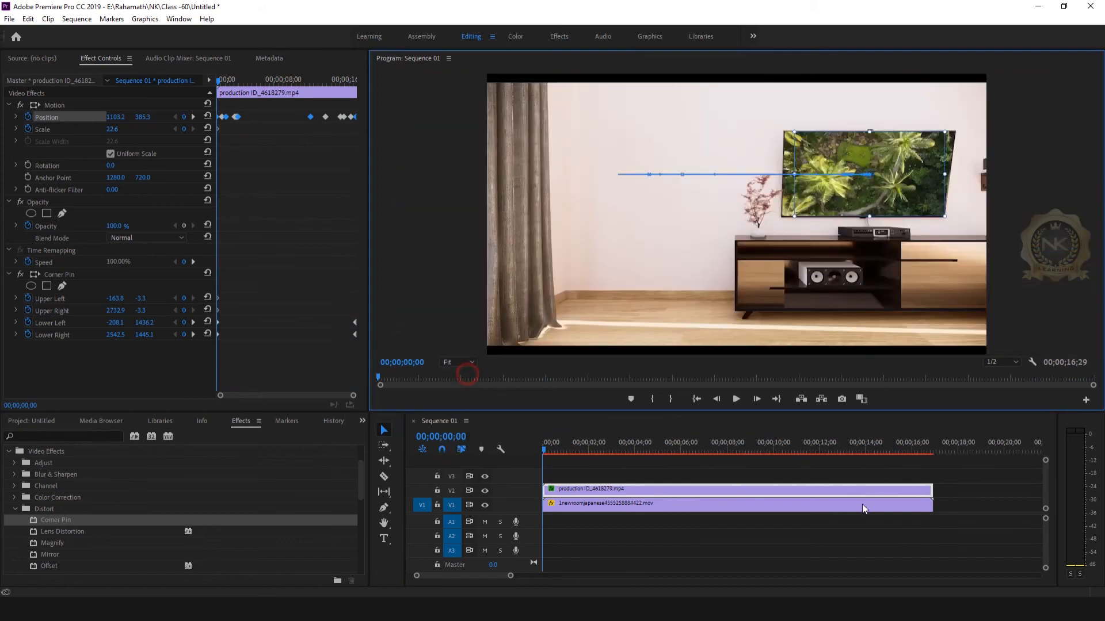
{"action": "left_click", "coordinate": [674, 474]}
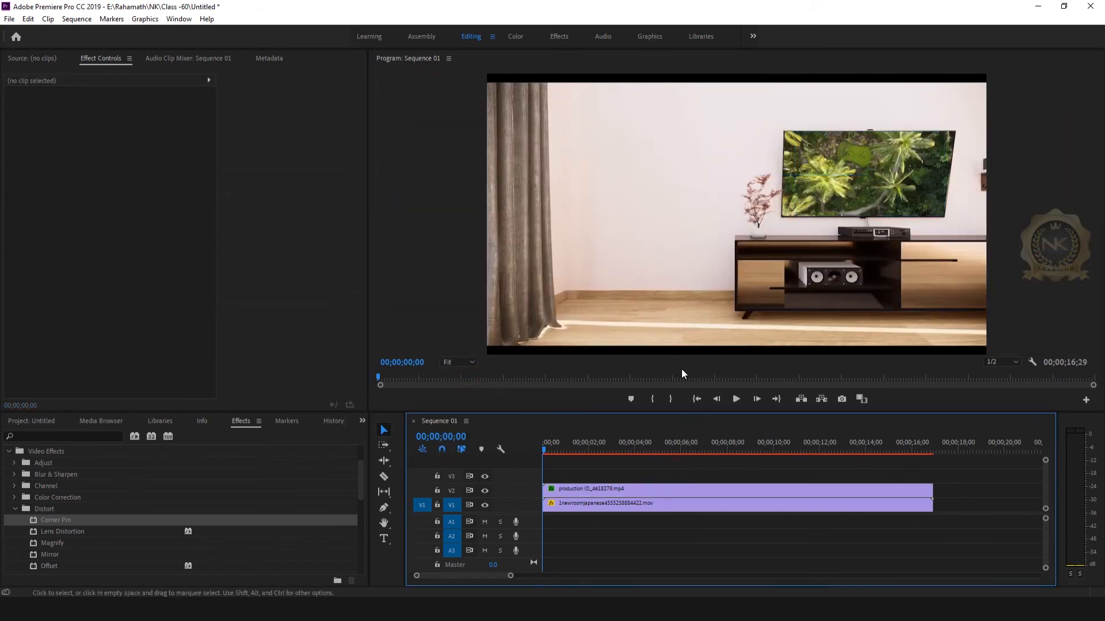
{"action": "left_click", "coordinate": [735, 399]}
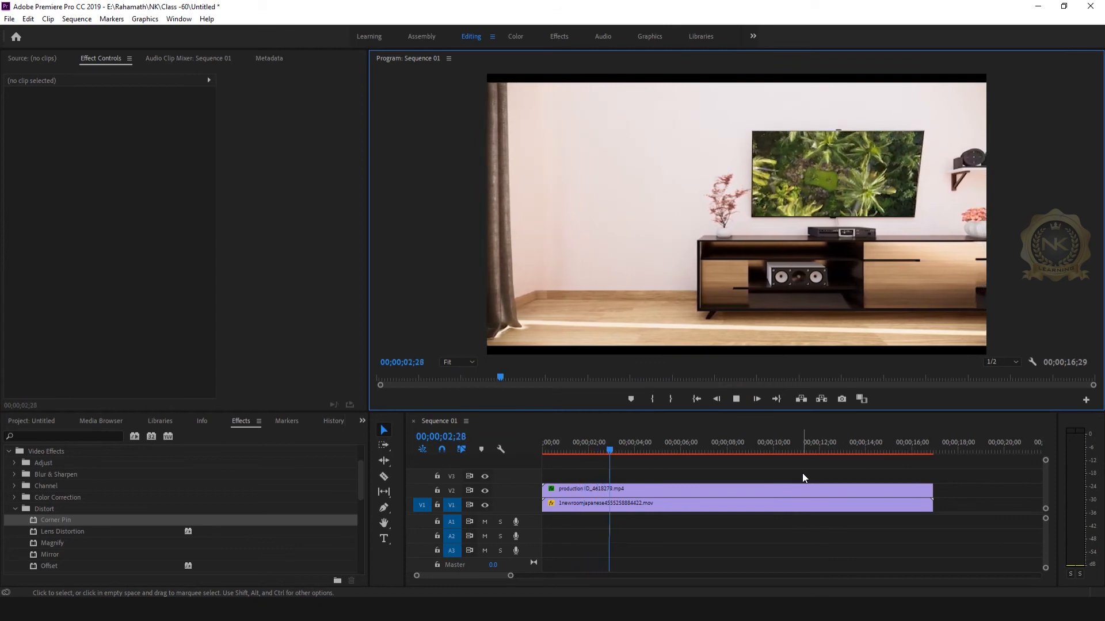
{"action": "key", "text": "space"}
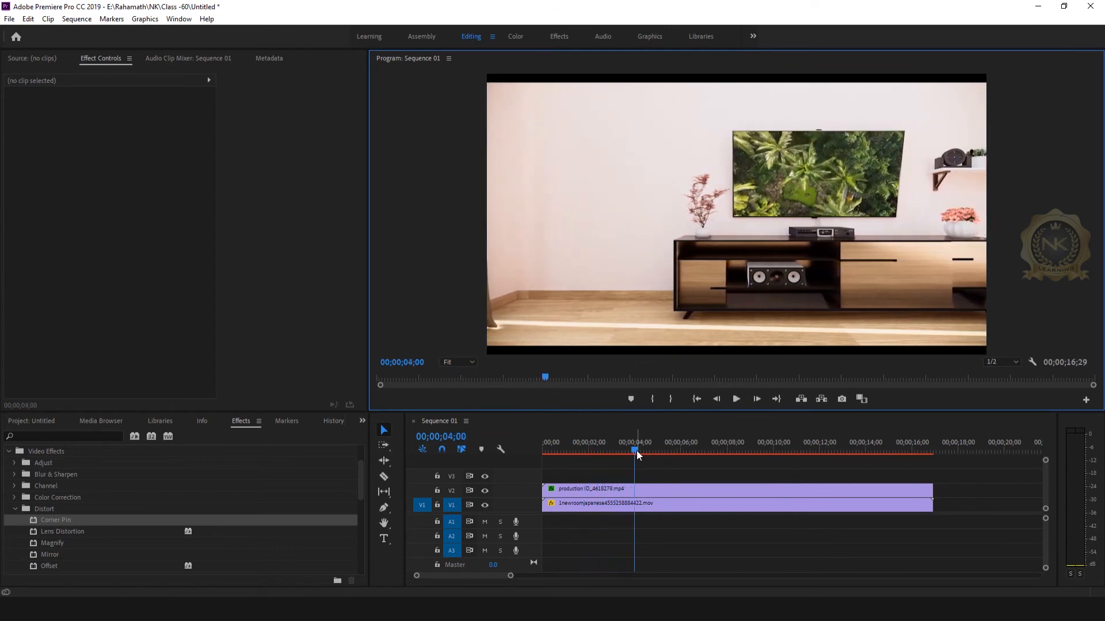
Step: At 00;00;02;19, set the V2 clip's horizontal position to 1027 at 75% zoom so it covers the television screen
{"action": "left_click_drag", "start_coordinate": [635, 450], "coordinate": [605, 446]}
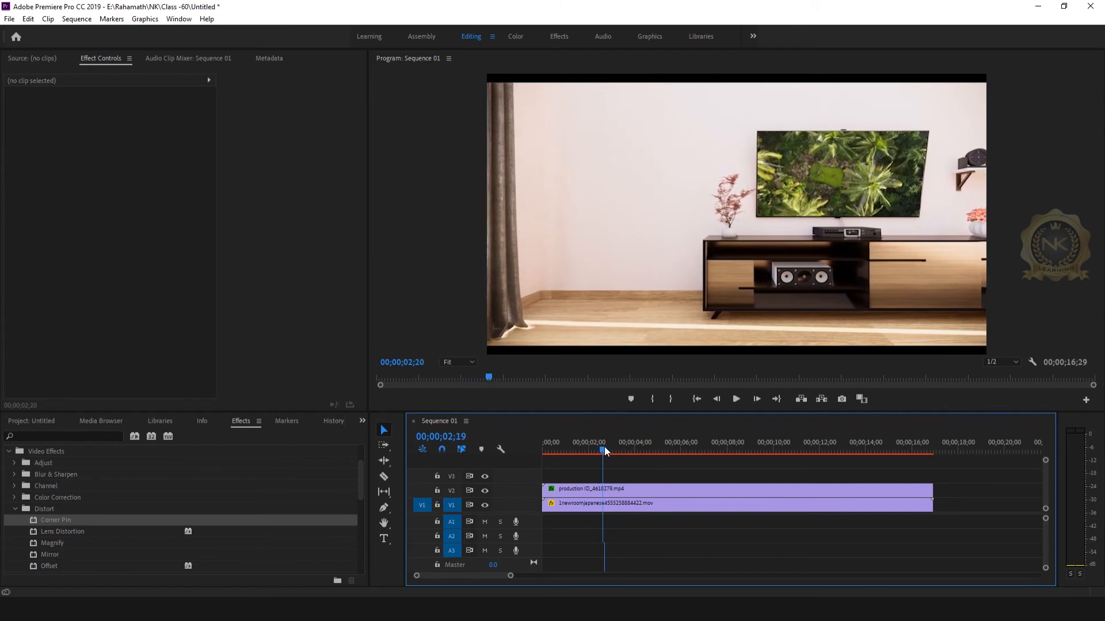
{"action": "left_click", "coordinate": [622, 495]}
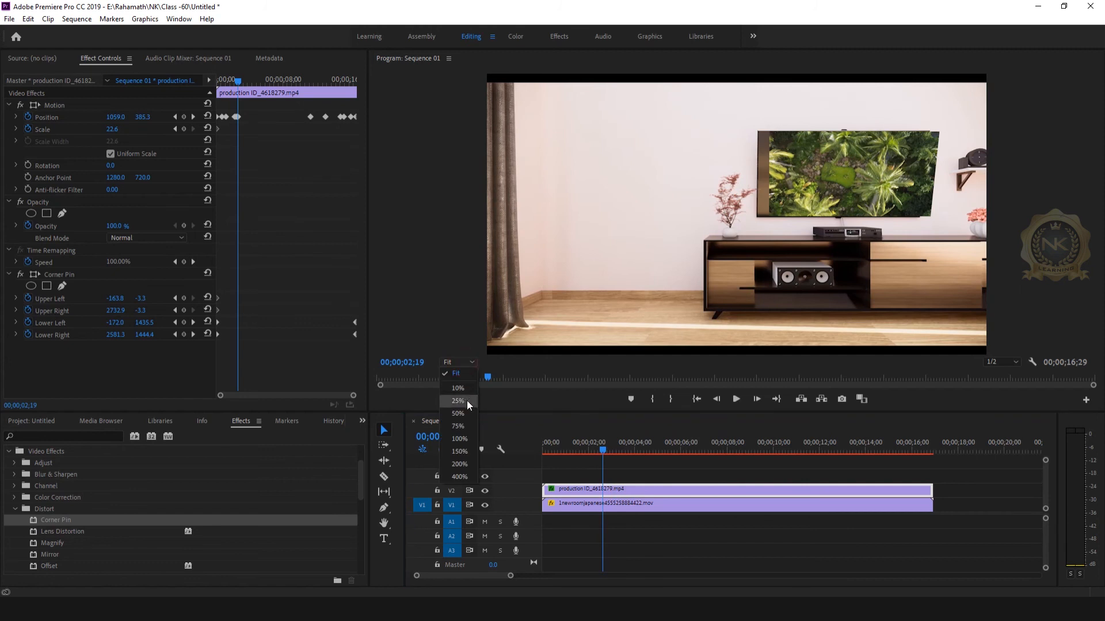
{"action": "left_click", "coordinate": [464, 425]}
{"action": "left_click_drag", "start_coordinate": [444, 351], "coordinate": [620, 349]}
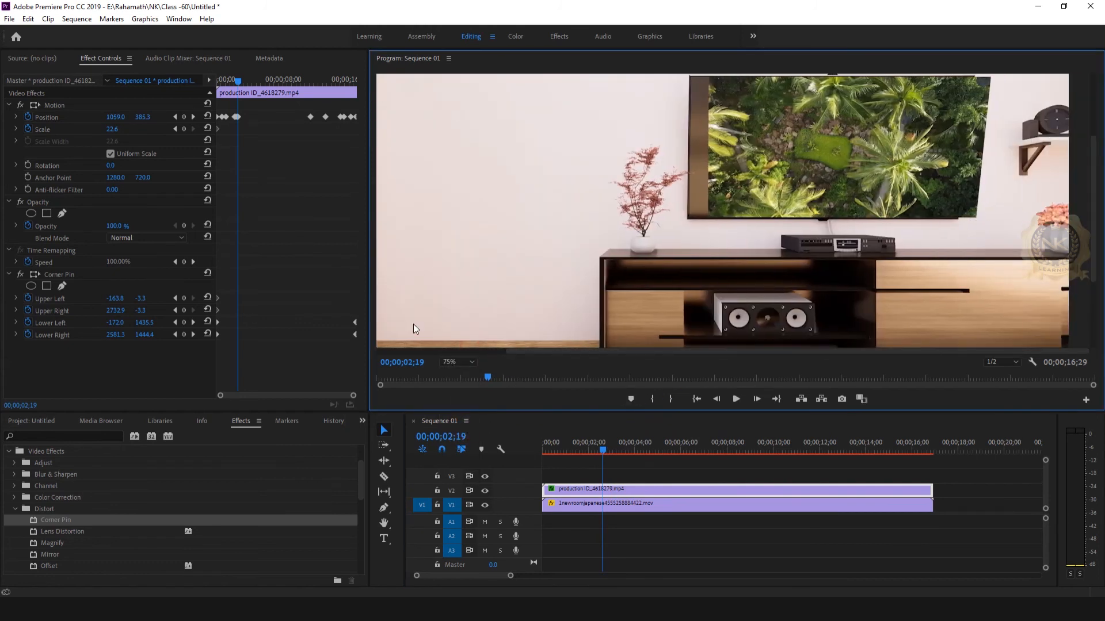
{"action": "left_click_drag", "start_coordinate": [118, 118], "coordinate": [100, 117]}
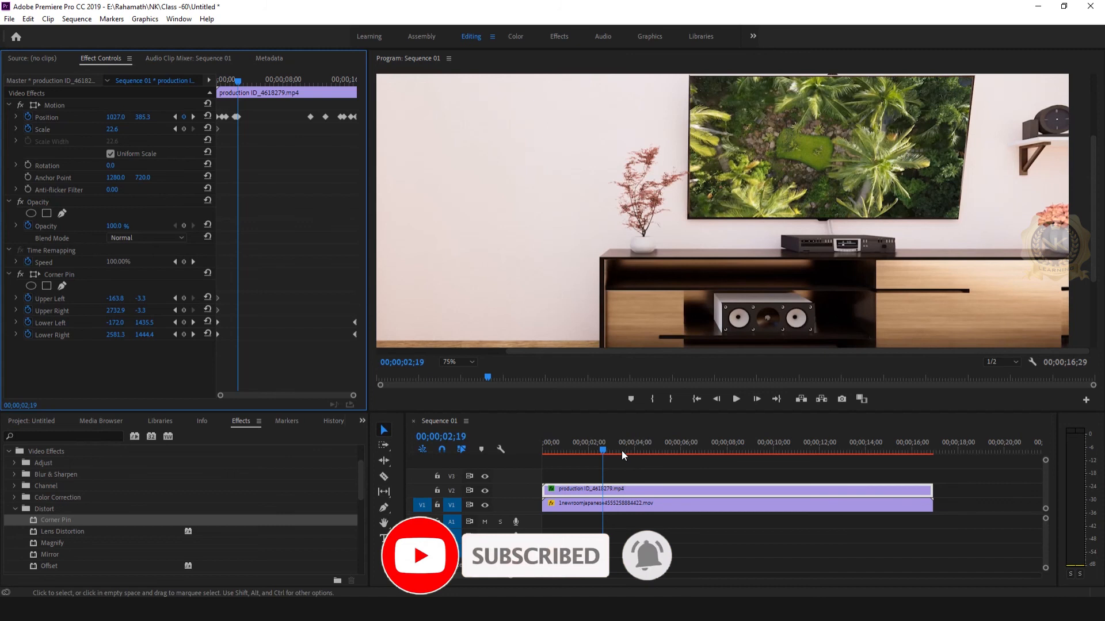
Step: At 00;00;01;06, fine-tune the V2 clip's horizontal position to about 1086 against the television's edges
{"action": "left_click_drag", "start_coordinate": [603, 443], "coordinate": [569, 457]}
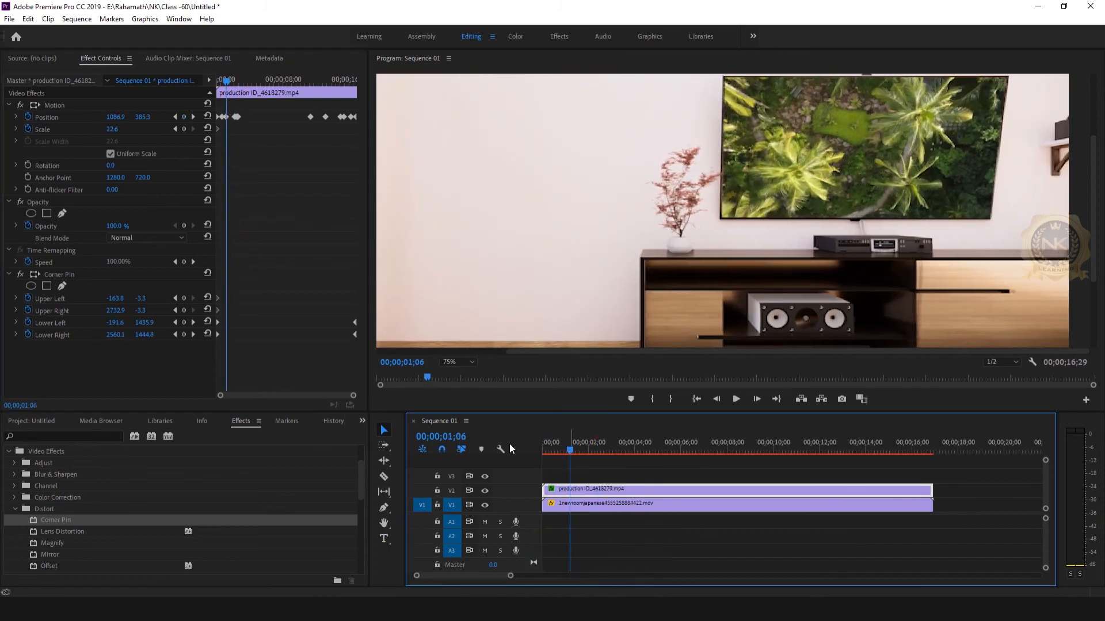
{"action": "left_click_drag", "start_coordinate": [115, 117], "coordinate": [114, 117]}
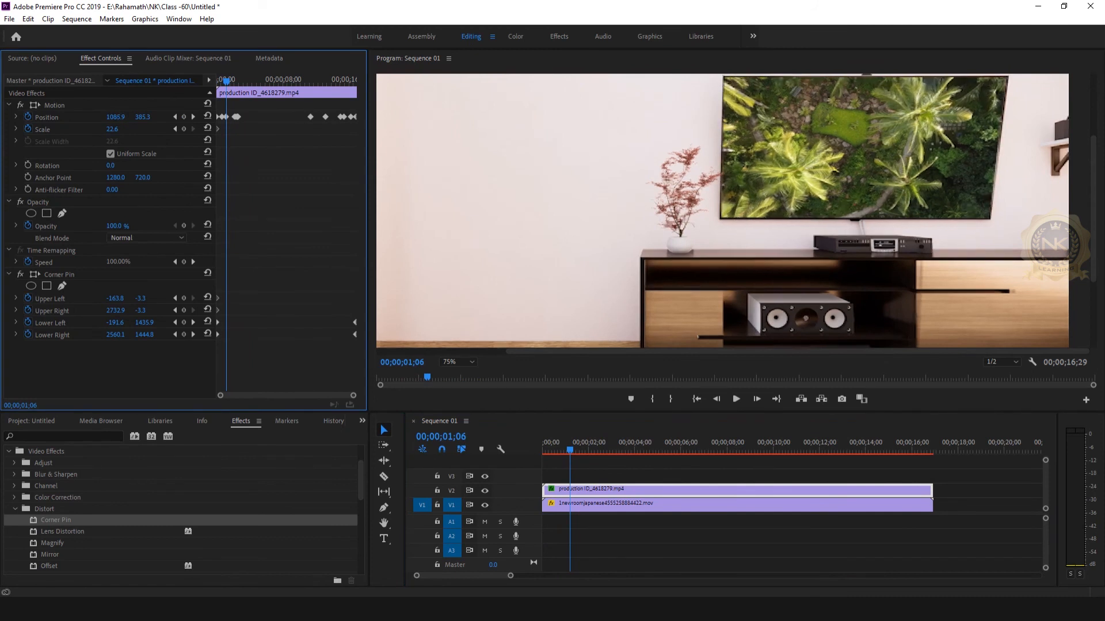
{"action": "left_click_drag", "start_coordinate": [115, 117], "coordinate": [117, 117]}
Step: Play the sequence again from 00;00;00;00 with the whole frame fitted in the preview to review the corrected motion
{"action": "left_click_drag", "start_coordinate": [571, 447], "coordinate": [533, 453]}
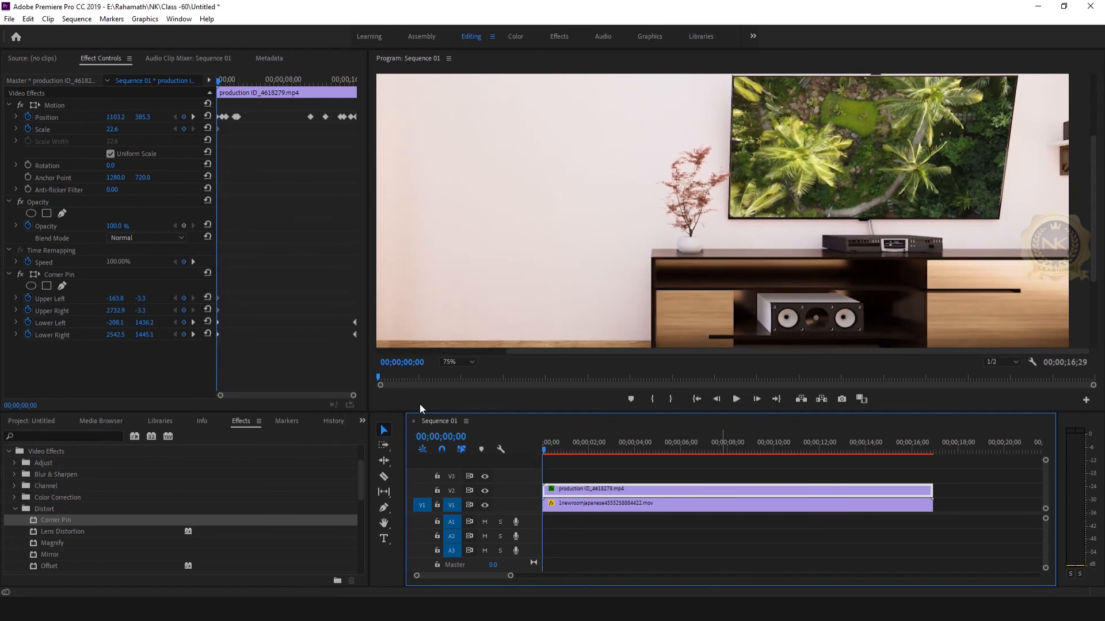
{"action": "left_click", "coordinate": [467, 373]}
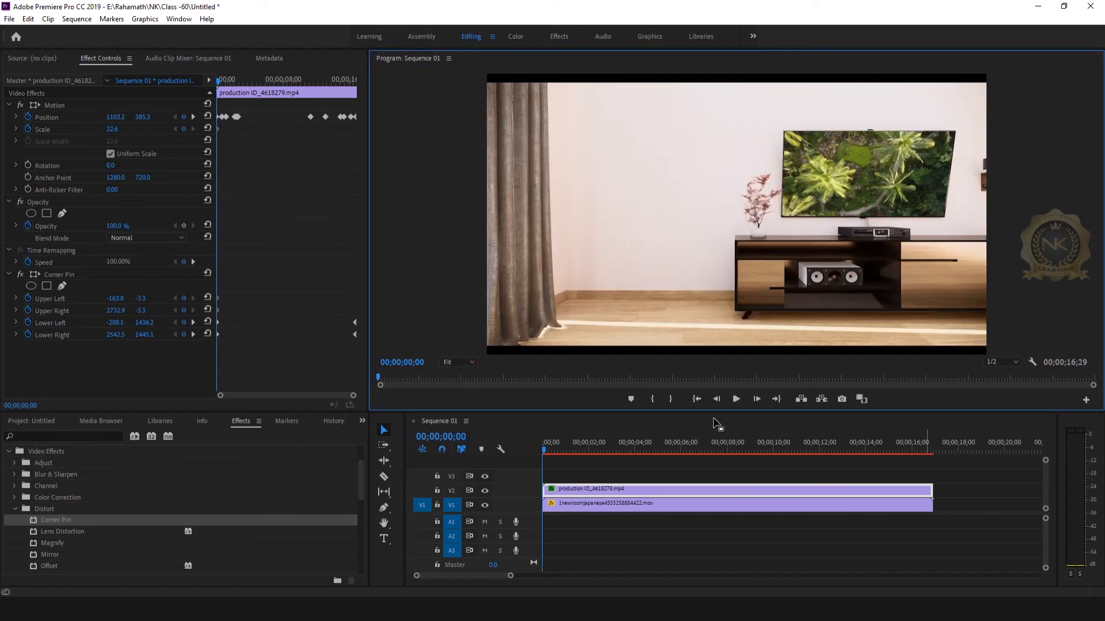
{"action": "left_click", "coordinate": [737, 399]}
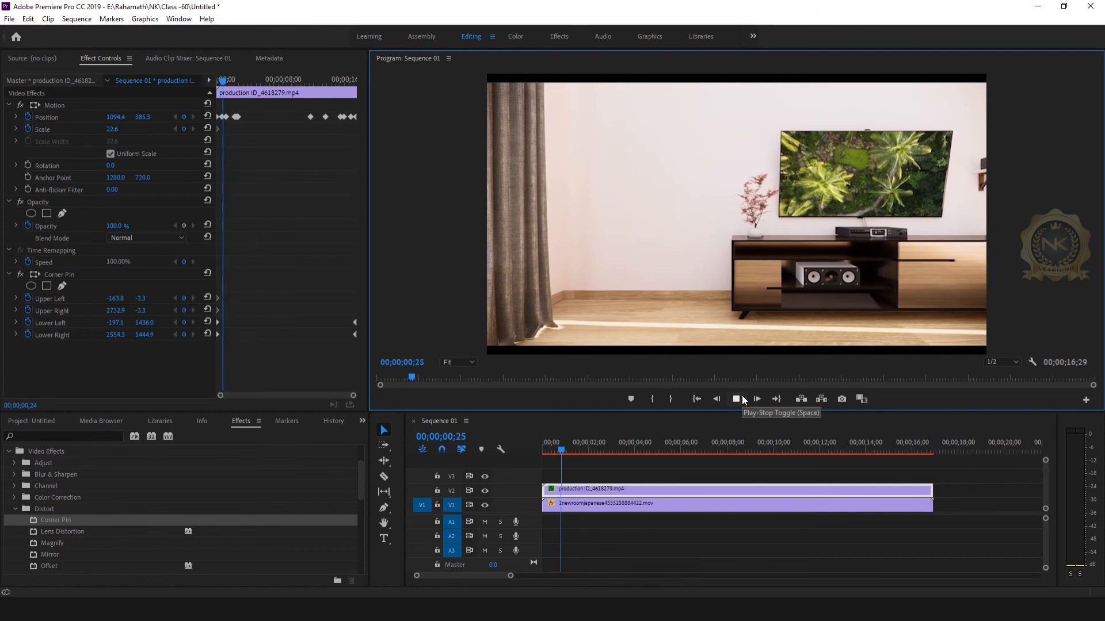